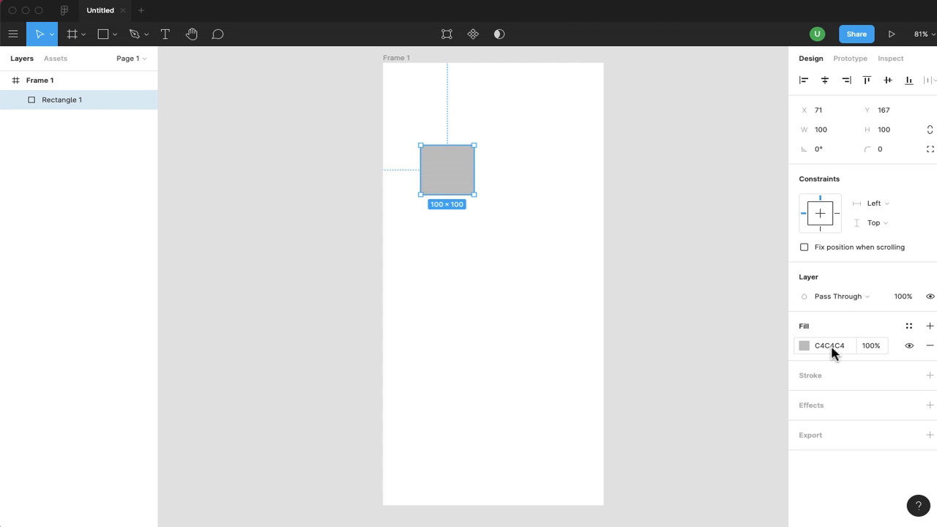
# Darken the rectangle's solid fill to grey 525252
pyautogui.click(832, 354)
pyautogui.click(803, 346)
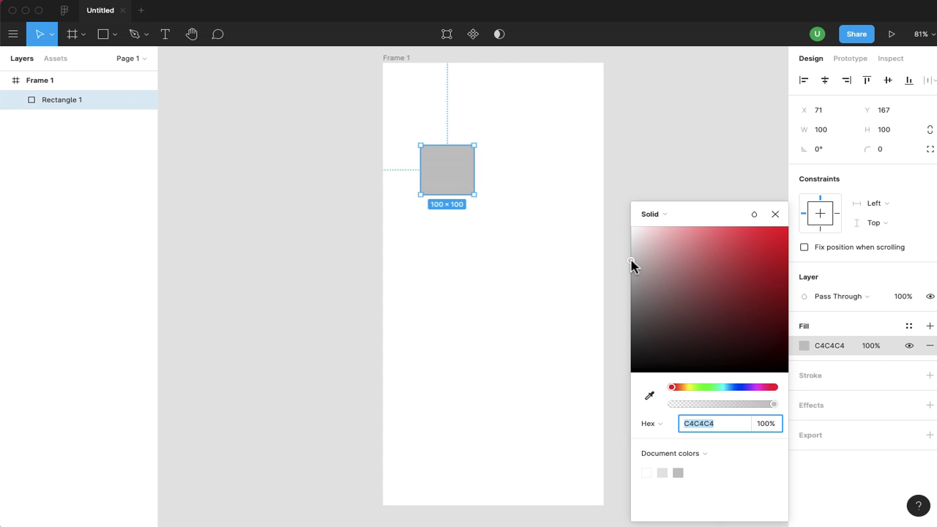
pyautogui.moveTo(632, 262); pyautogui.dragTo(631, 325)
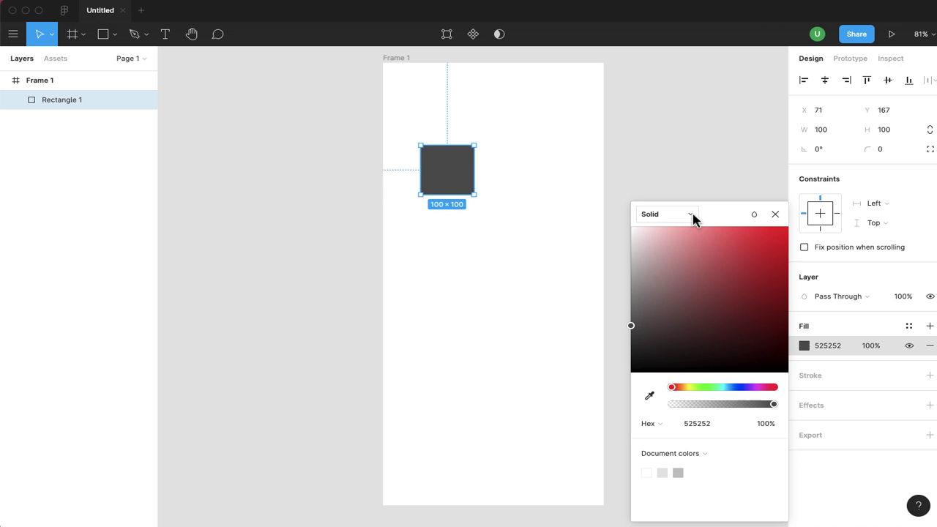
# Change the rectangle's fill to a Linear gradient with a red F00E0E start stop, and shift its start point slightly inward
pyautogui.click(692, 215)
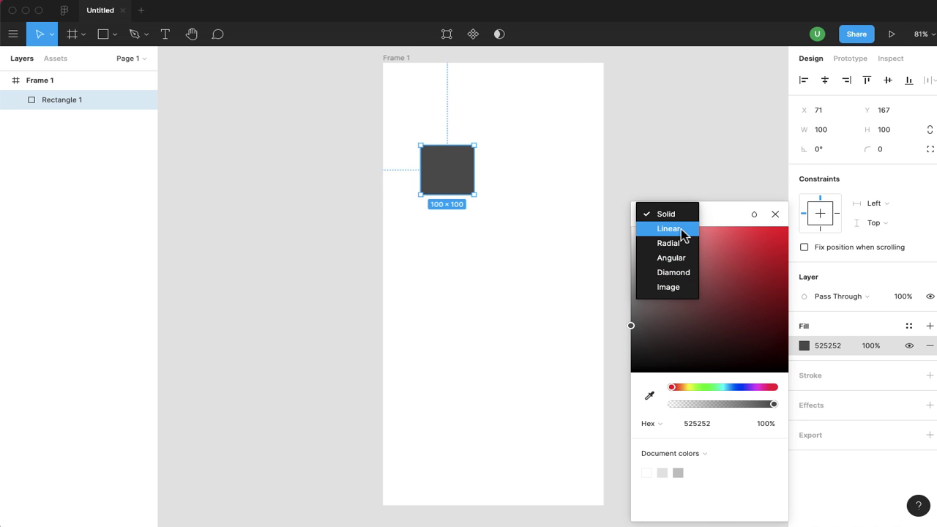
pyautogui.click(681, 232)
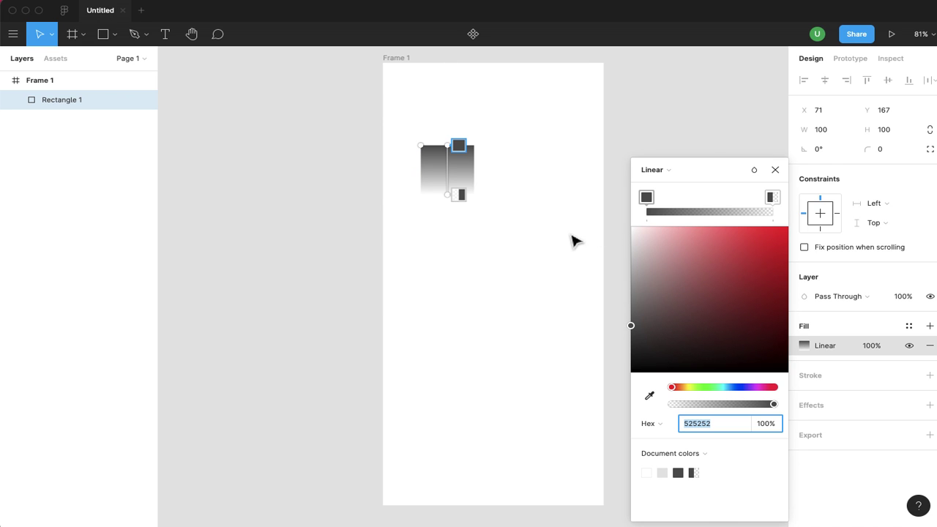
pyautogui.click(647, 199)
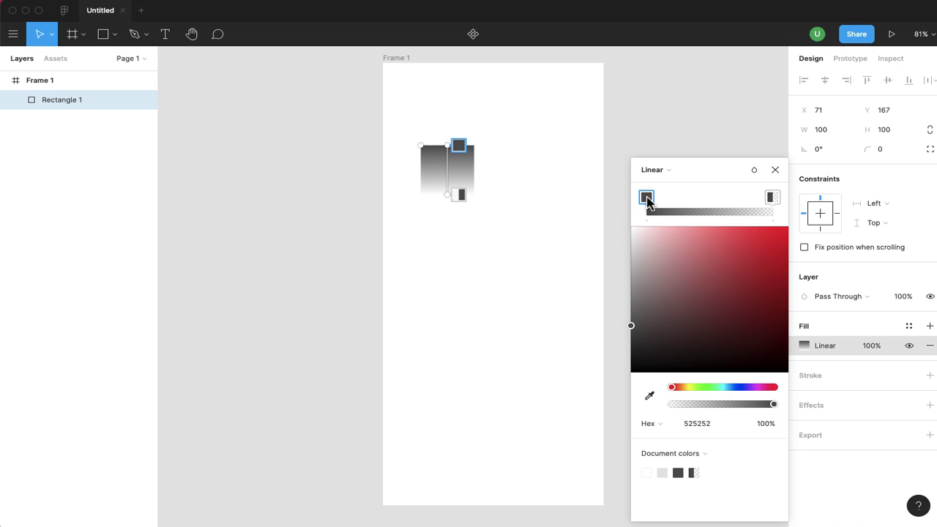
pyautogui.click(779, 237)
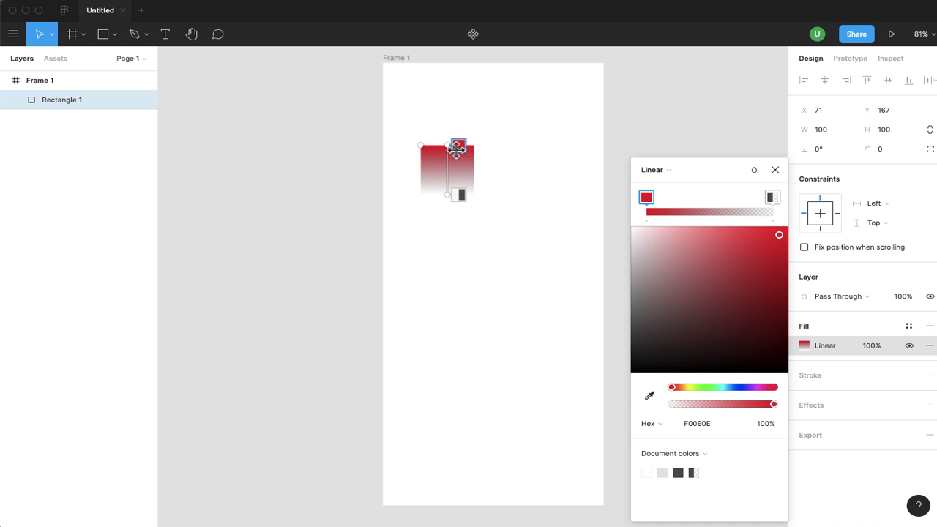
pyautogui.moveTo(452, 147)
pyautogui.mouseDown()
pyautogui.moveTo(472, 151)
pyautogui.moveTo(484, 184)
pyautogui.moveTo(477, 163)
pyautogui.moveTo(453, 150)
pyautogui.moveTo(417, 158)
pyautogui.moveTo(454, 151)
pyautogui.mouseUp()
# Add a stop midway along the linear gradient, recolour it to a darker muted red, and close the fill settings
pyautogui.click(707, 212)
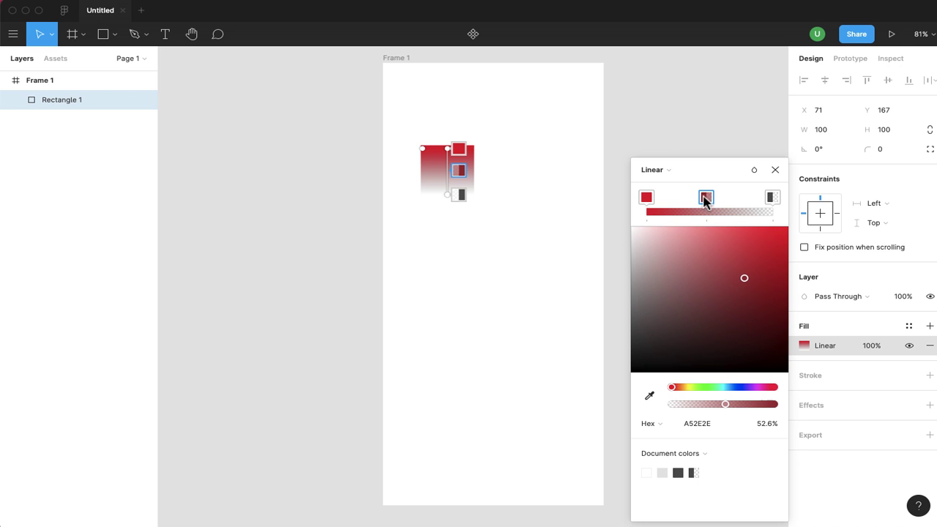
pyautogui.click(718, 284)
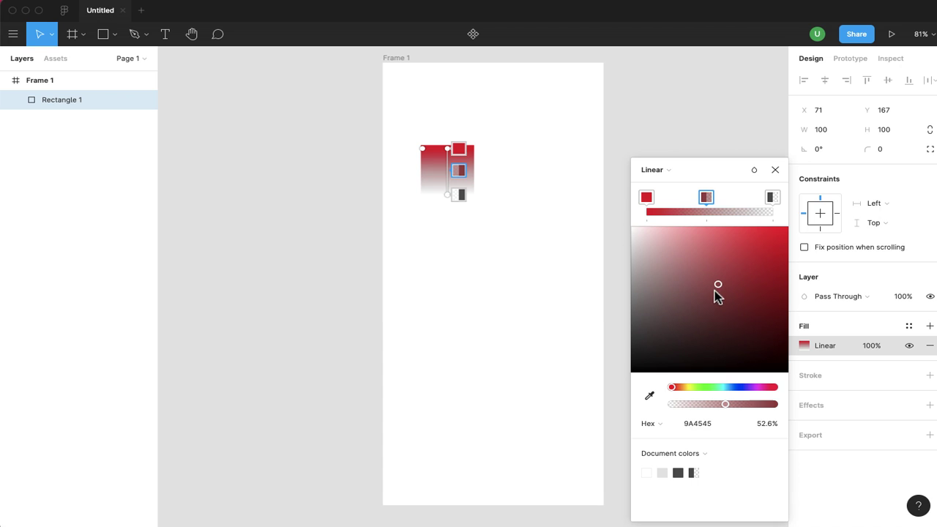
pyautogui.moveTo(695, 307)
pyautogui.mouseDown()
pyautogui.moveTo(674, 334)
pyautogui.moveTo(688, 313)
pyautogui.mouseUp()
pyautogui.click(775, 170)
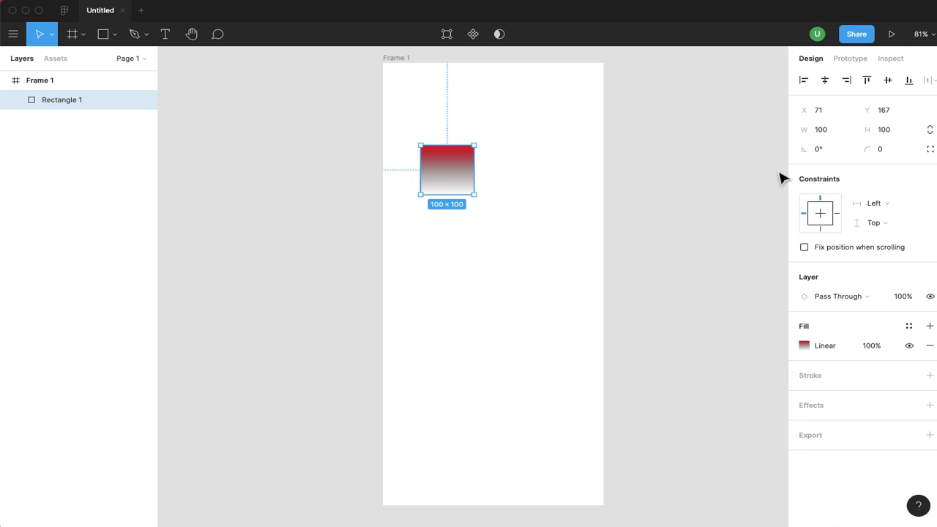
pyautogui.click(482, 302)
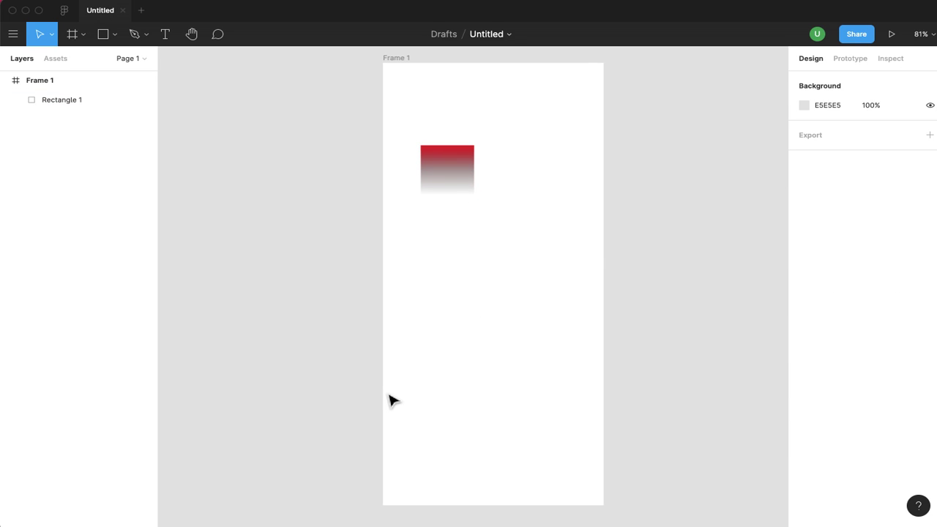
# Place a 100 × 100 ellipse below the rectangle and change its fill to a Radial gradient
pyautogui.press('o')
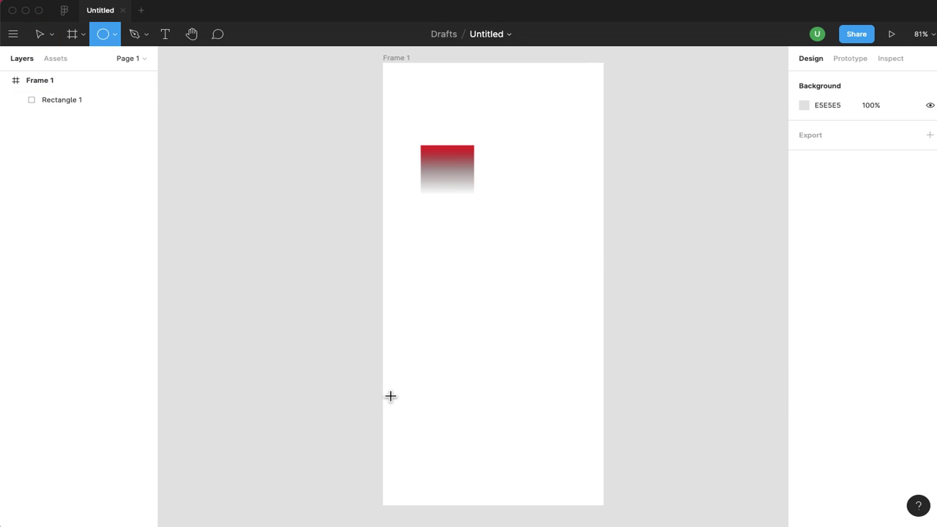
pyautogui.click(477, 311)
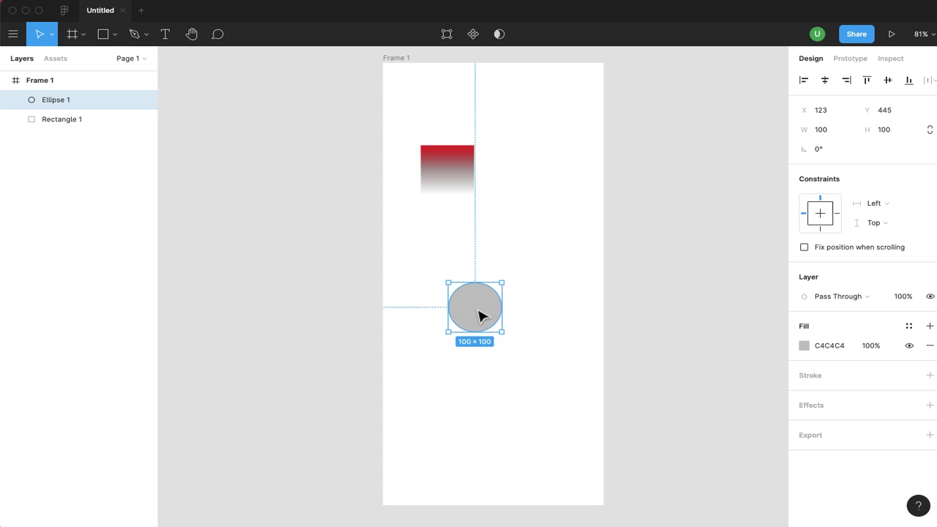
pyautogui.click(803, 346)
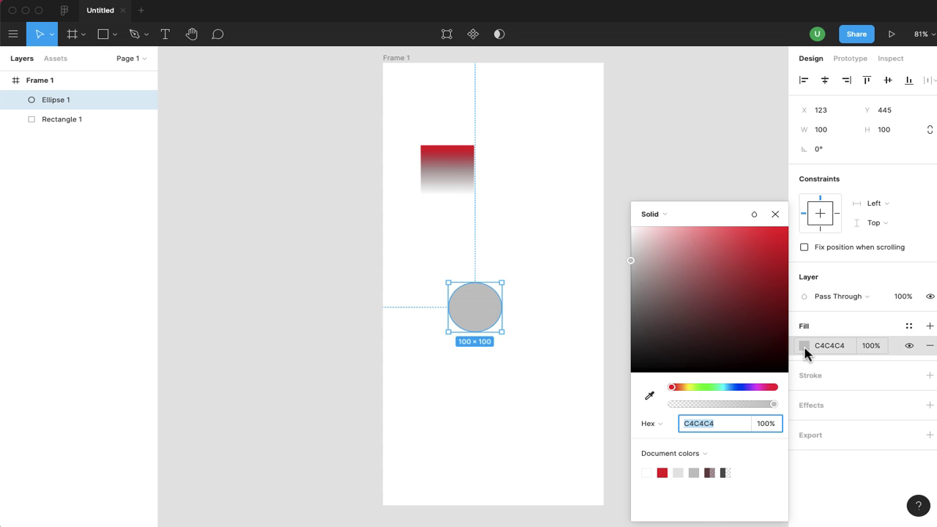
pyautogui.click(690, 215)
pyautogui.click(675, 243)
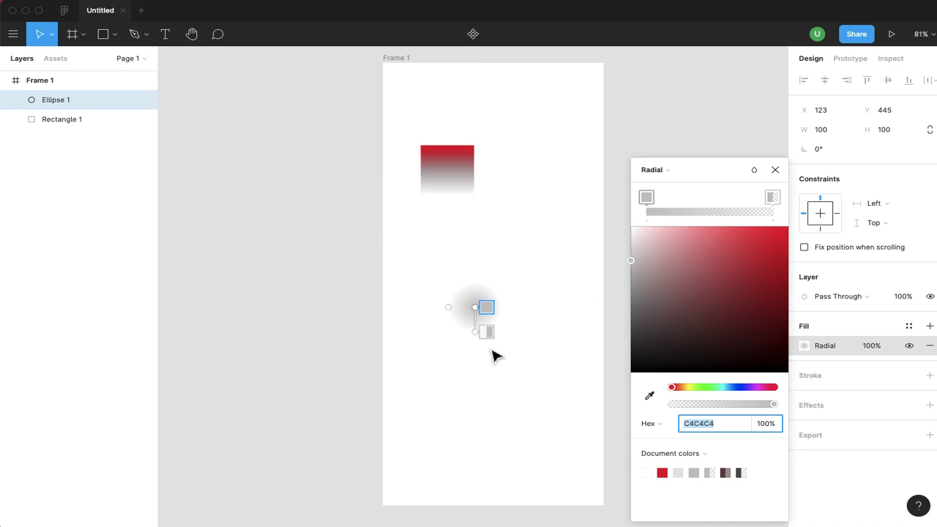
# Colour the radial gradient's start stop red EB2323 and move it to about the middle of the gradient
pyautogui.click(766, 242)
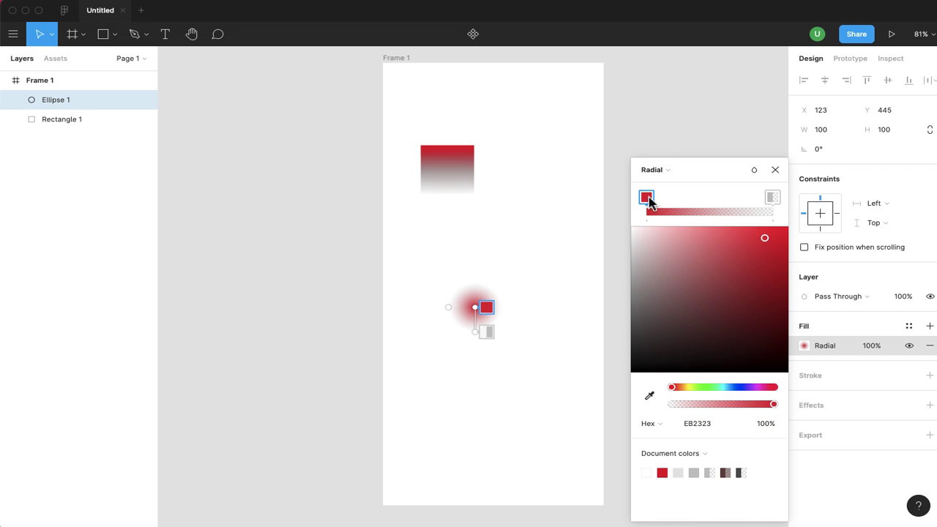
pyautogui.moveTo(649, 201); pyautogui.dragTo(714, 205)
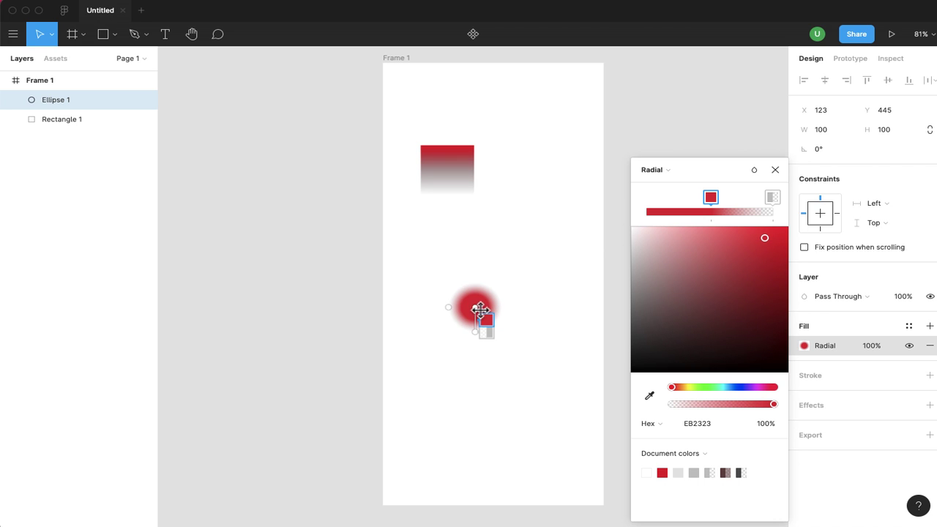
# Move the radial gradient's centre to the ellipse's upper edge and narrow its width slightly
pyautogui.moveTo(479, 309); pyautogui.dragTo(497, 290)
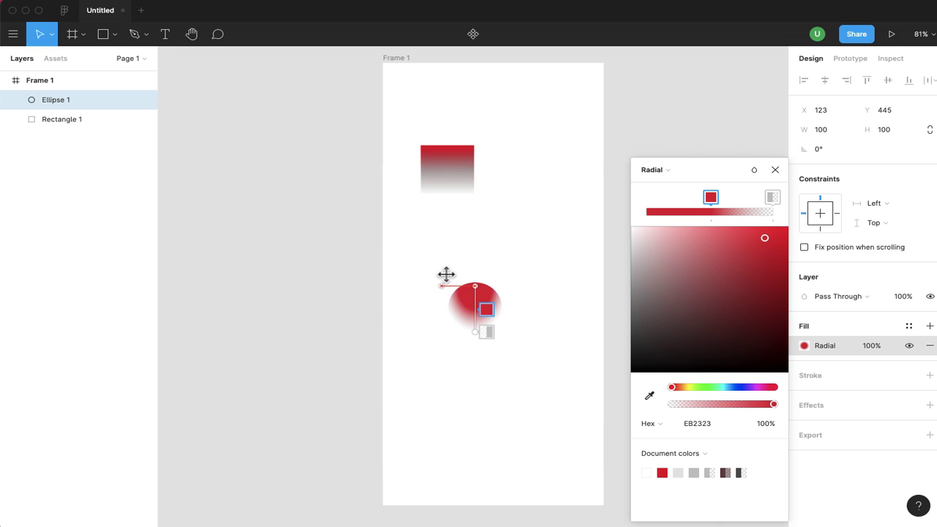
pyautogui.moveTo(442, 275); pyautogui.dragTo(450, 276)
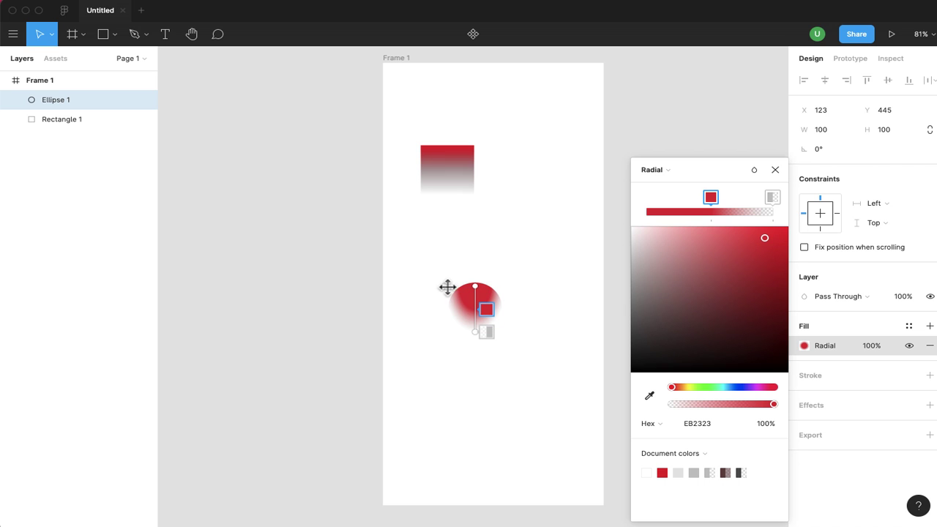
pyautogui.moveTo(447, 288)
pyautogui.mouseDown()
pyautogui.moveTo(414, 297)
pyautogui.moveTo(405, 328)
pyautogui.moveTo(464, 295)
pyautogui.moveTo(437, 305)
pyautogui.moveTo(460, 300)
pyautogui.moveTo(442, 296)
pyautogui.moveTo(459, 294)
pyautogui.moveTo(449, 295)
pyautogui.mouseUp()
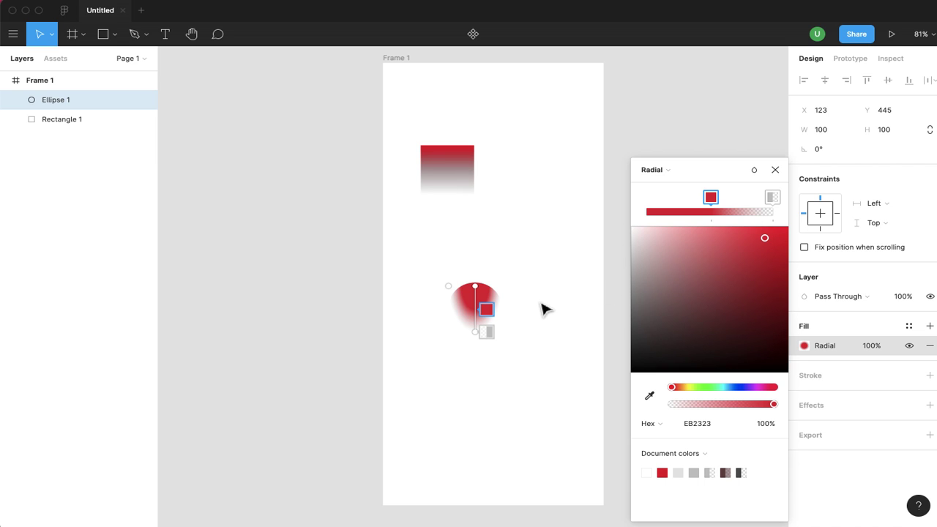
# Place a 100 × 100 rectangle below the ellipse and change its fill to an Angular gradient
pyautogui.press('r')
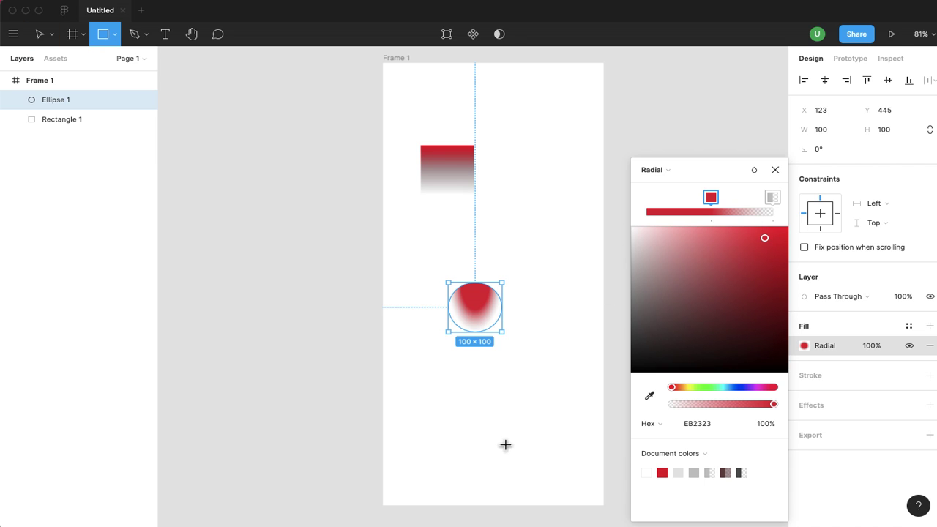
pyautogui.click(464, 427)
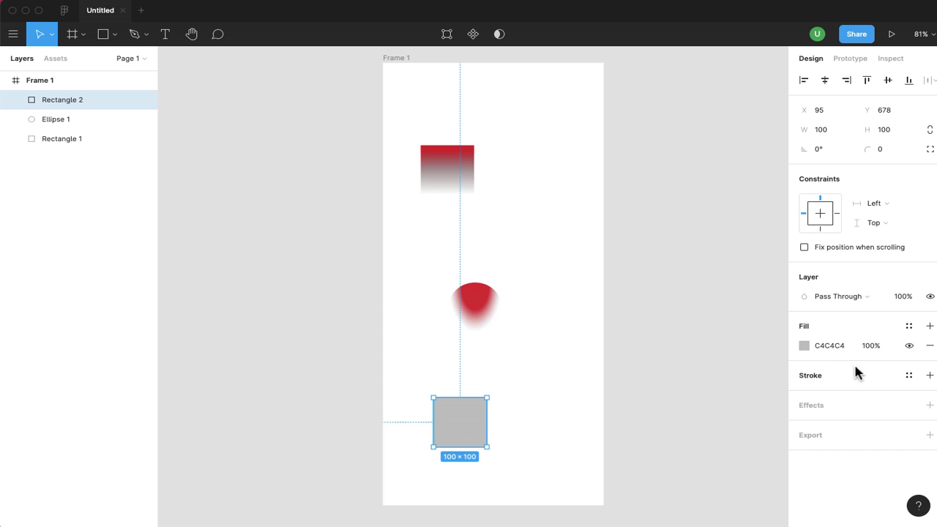
pyautogui.click(803, 345)
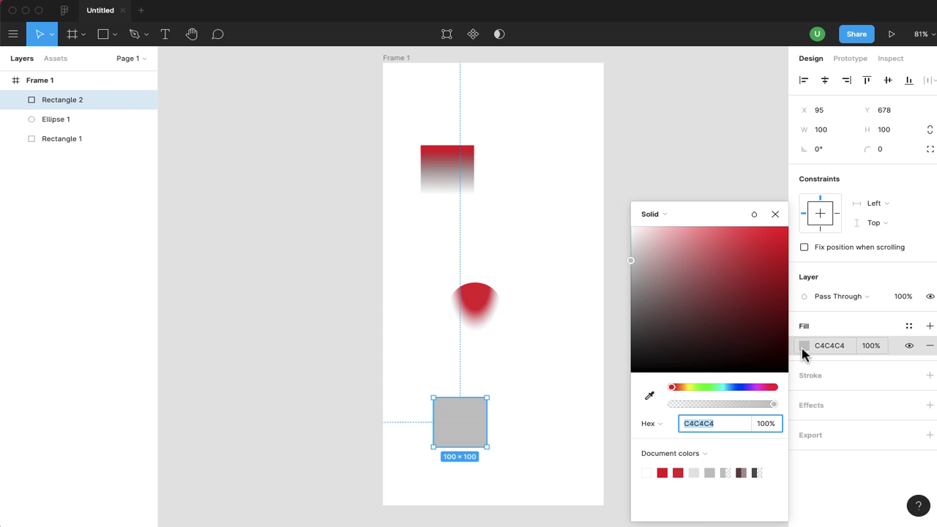
pyautogui.click(680, 221)
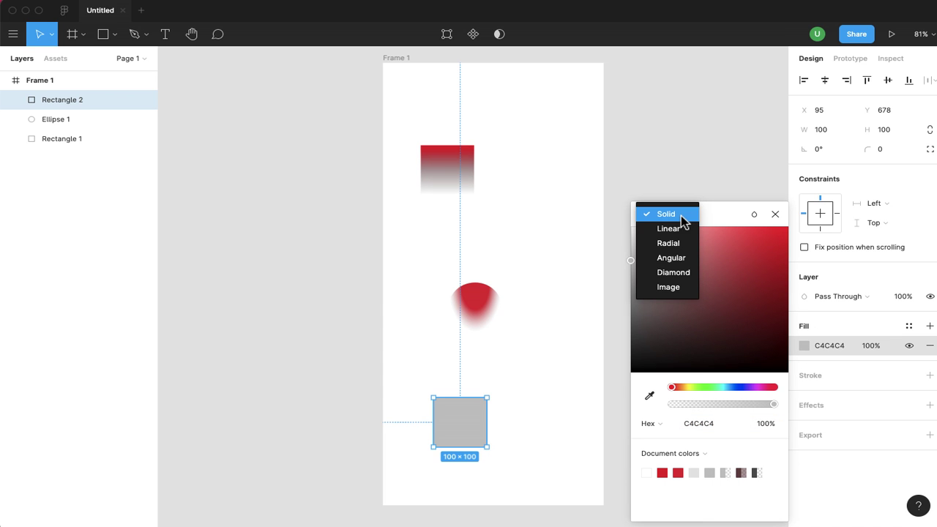
pyautogui.click(675, 258)
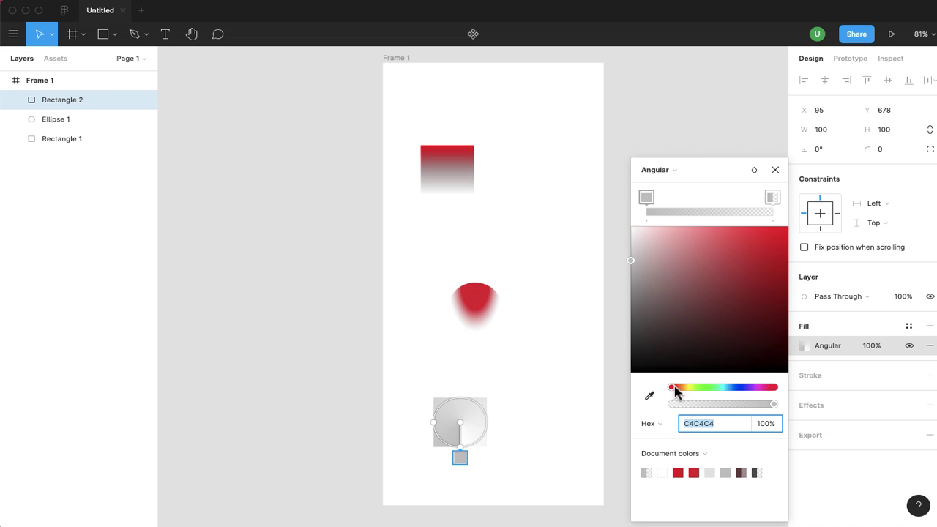
# Colour the angular gradient's start stop green 13BE8B and its transparent end stop 01130E
pyautogui.moveTo(674, 392); pyautogui.dragTo(721, 389)
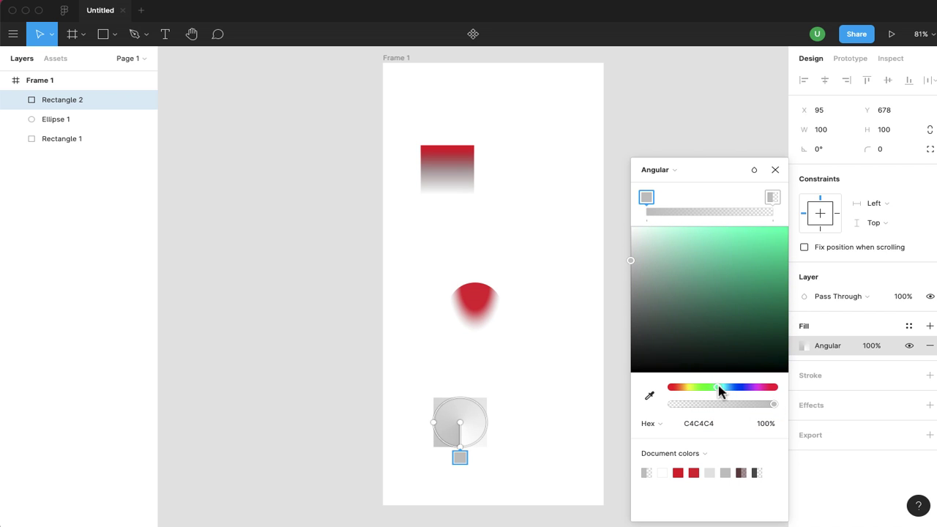
pyautogui.click(633, 260)
pyautogui.moveTo(634, 263); pyautogui.dragTo(774, 273)
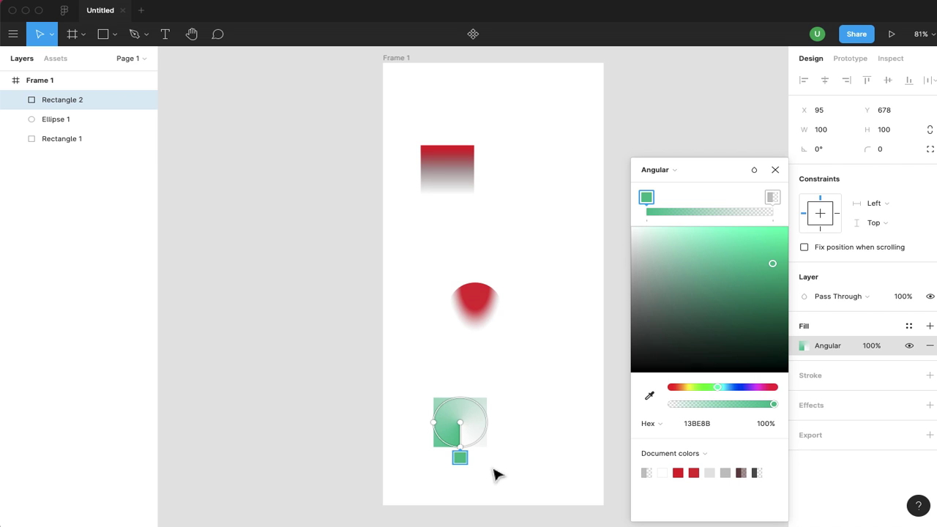
pyautogui.click(772, 198)
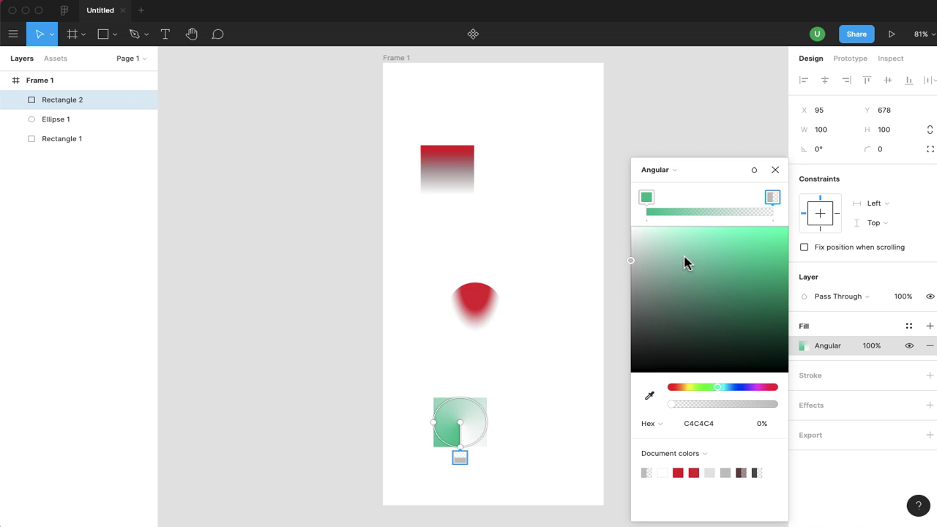
pyautogui.click(783, 363)
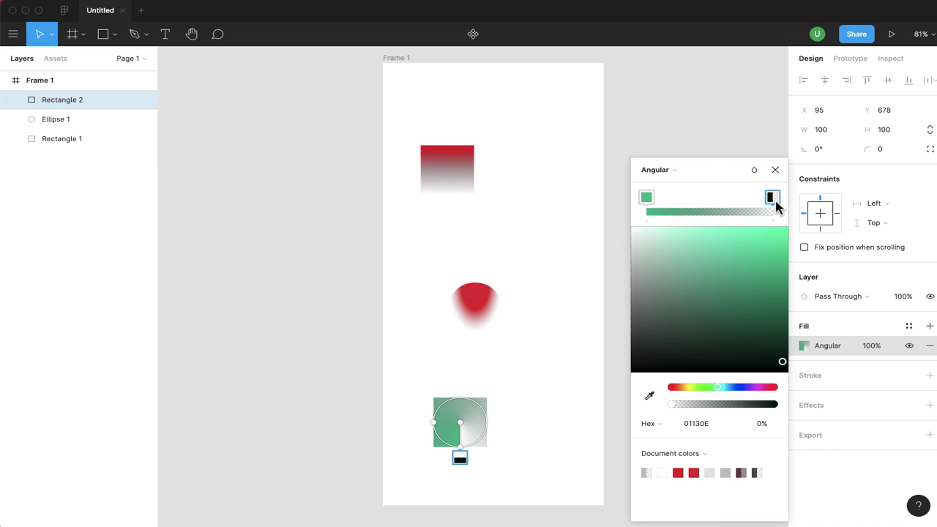
# Move the green stop to the middle of the angular gradient and add a black 000000 stop at its start
pyautogui.click(646, 197)
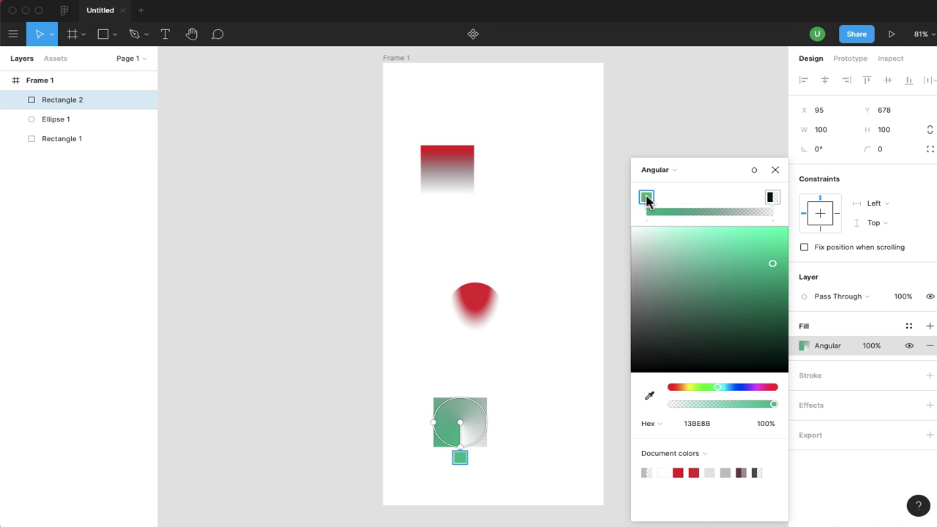
pyautogui.moveTo(646, 197); pyautogui.dragTo(713, 207)
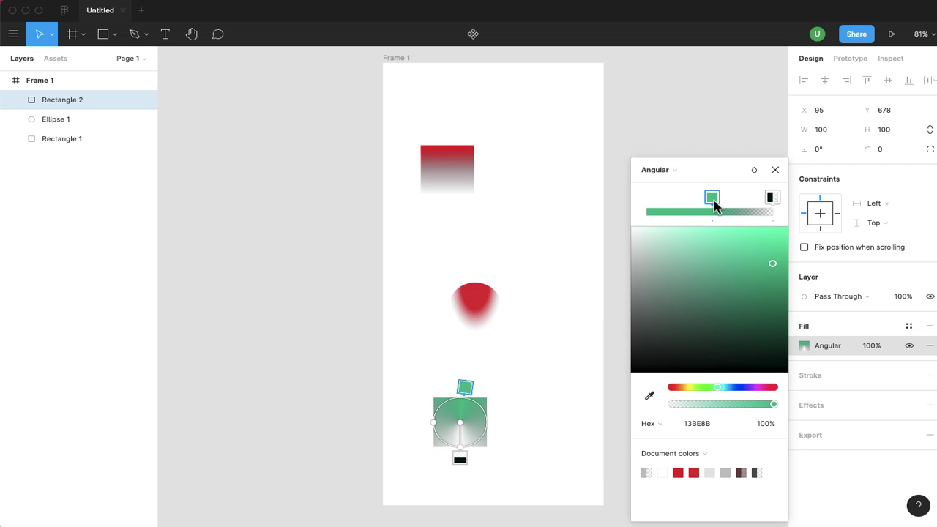
pyautogui.click(648, 212)
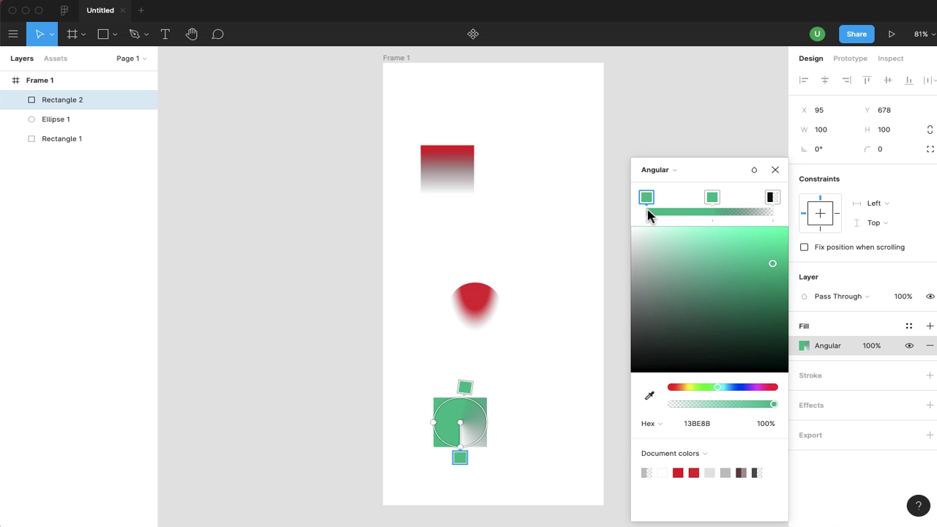
pyautogui.moveTo(774, 269); pyautogui.dragTo(789, 385)
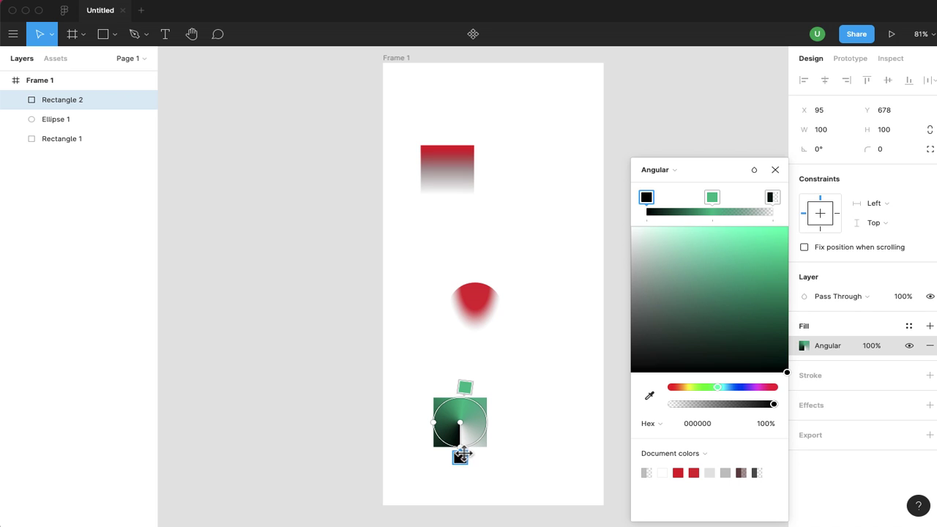
# Extend the angular gradient's radius slightly and recolour its start stop with BD6666, sampled from the middle of the red gradient rectangle
pyautogui.moveTo(463, 453)
pyautogui.mouseDown()
pyautogui.moveTo(434, 399)
pyautogui.moveTo(483, 401)
pyautogui.moveTo(489, 437)
pyautogui.moveTo(469, 450)
pyautogui.moveTo(497, 442)
pyautogui.moveTo(540, 456)
pyautogui.moveTo(483, 441)
pyautogui.moveTo(466, 455)
pyautogui.moveTo(443, 451)
pyautogui.moveTo(428, 443)
pyautogui.moveTo(429, 425)
pyautogui.moveTo(467, 455)
pyautogui.mouseUp()
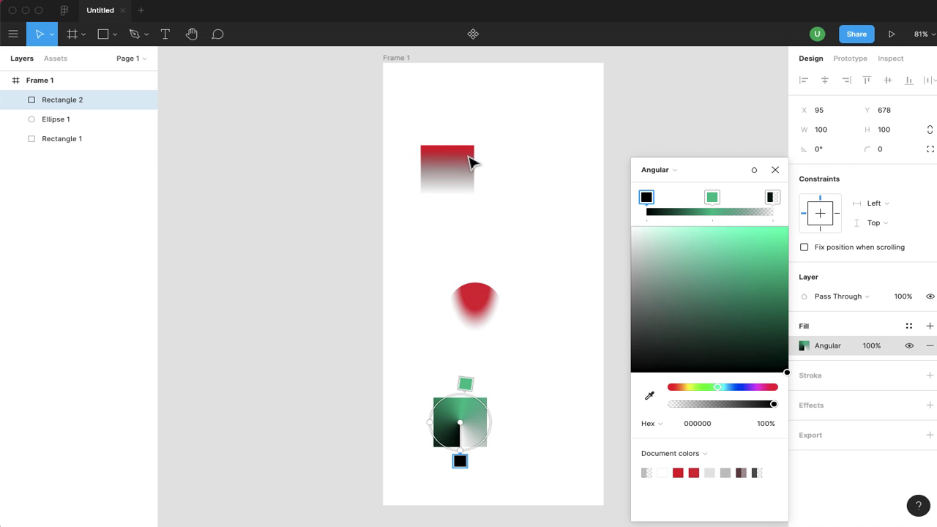
pyautogui.click(649, 397)
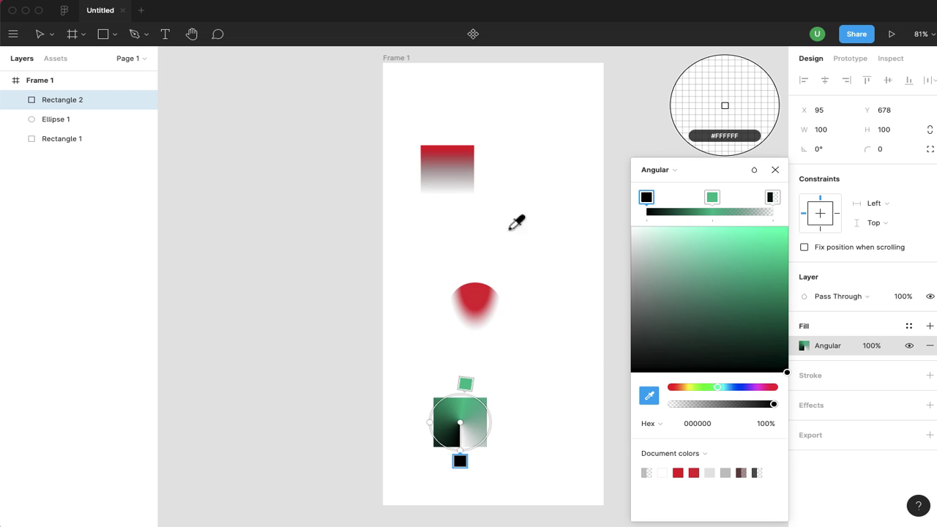
pyautogui.click(457, 169)
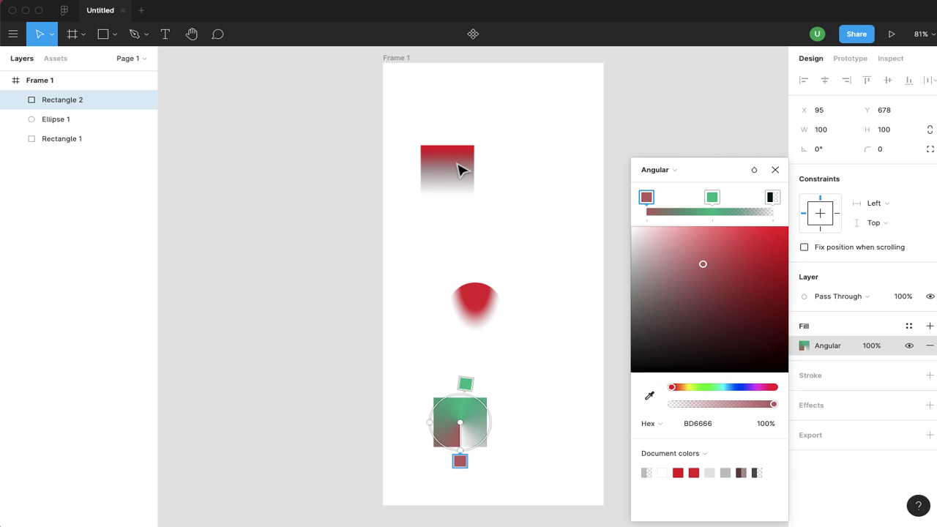
# Recolour the angular gradient's start stop with B38E8E sampled from the red gradient rectangle and its middle stop with EA2929 sampled from the ellipse
pyautogui.click(648, 395)
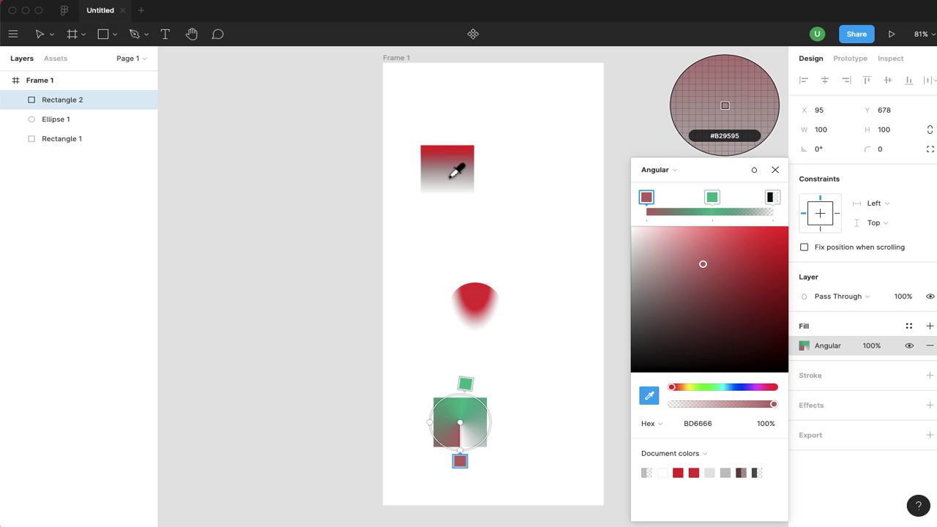
pyautogui.click(457, 169)
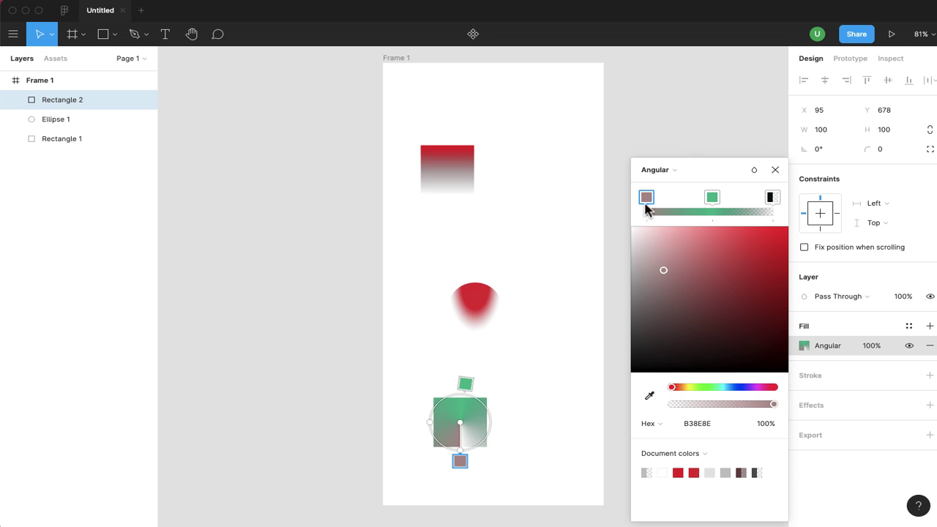
pyautogui.click(713, 197)
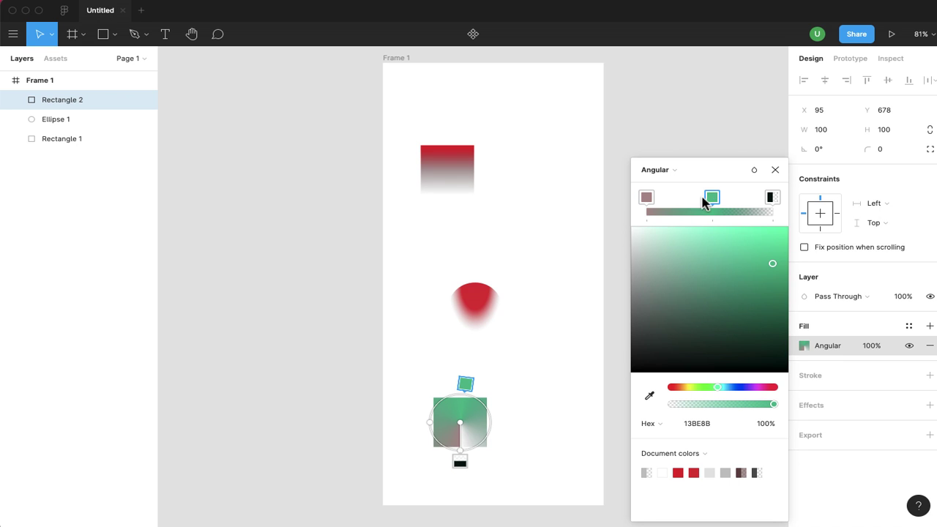
pyautogui.click(649, 397)
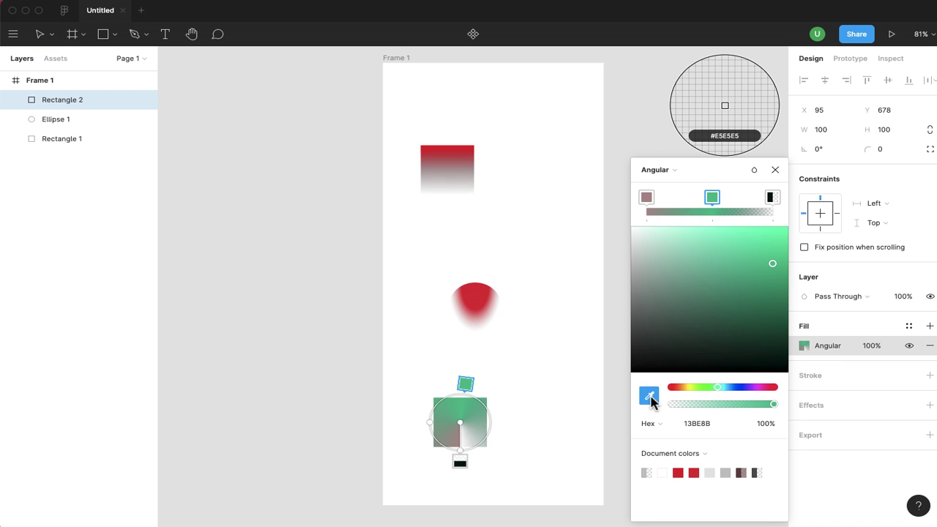
pyautogui.click(483, 313)
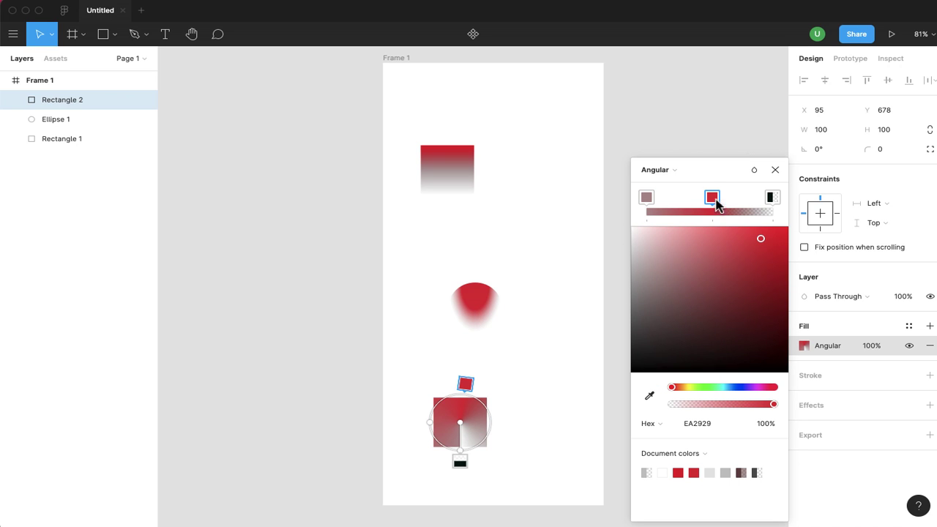
pyautogui.click(775, 170)
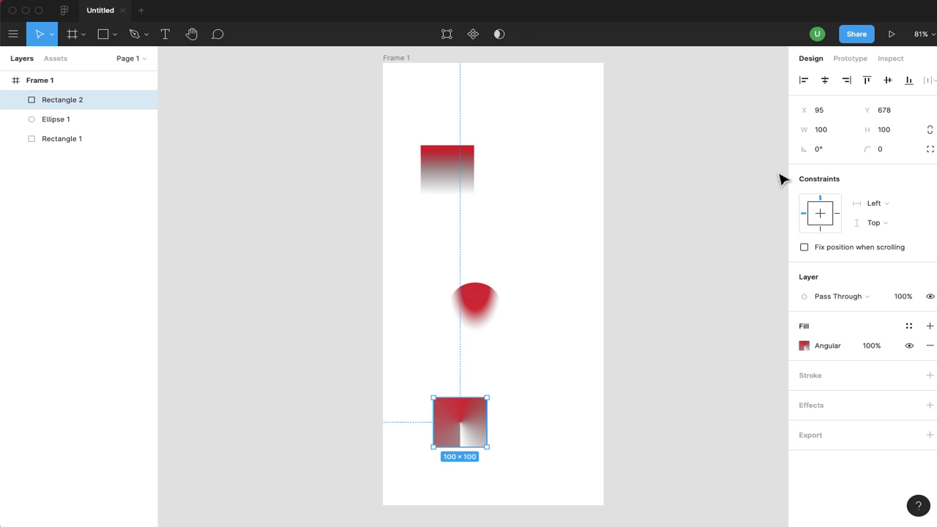
pyautogui.click(548, 194)
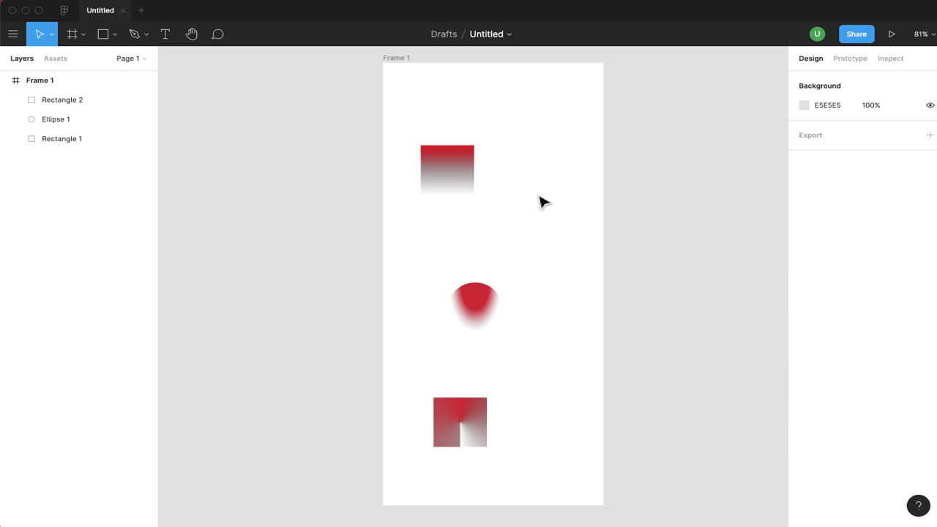
# Place a 100 × 100 rectangle to the right of the red linear gradient rectangle and change its fill to a Diamond gradient
pyautogui.press('r')
pyautogui.click(541, 198)
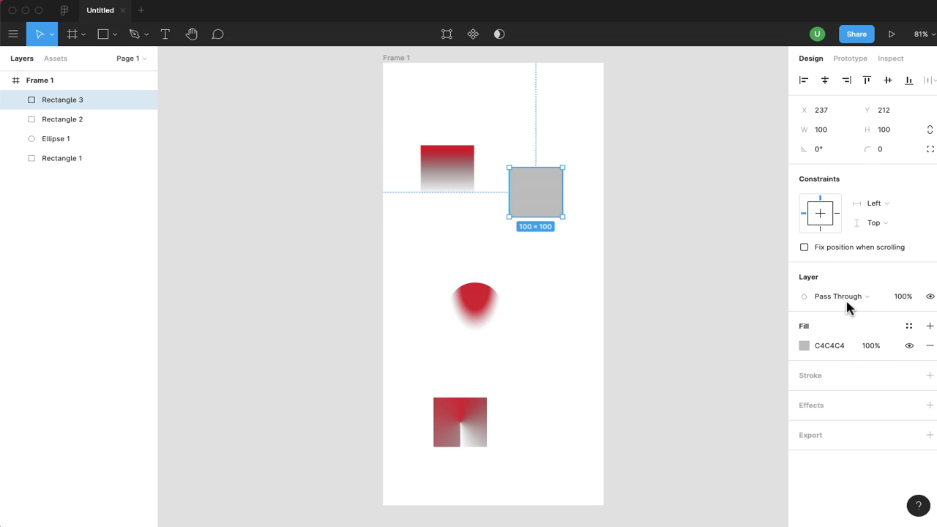
pyautogui.click(804, 345)
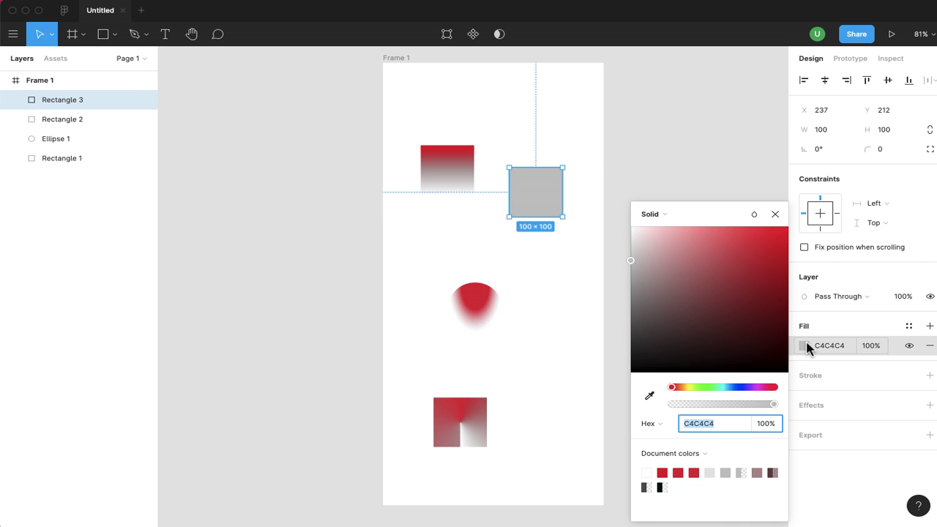
pyautogui.click(668, 218)
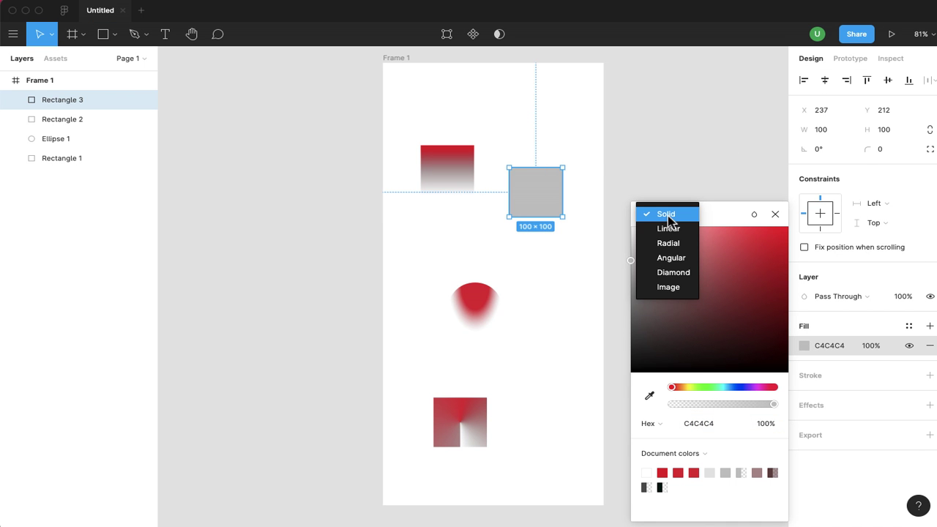
pyautogui.click(687, 275)
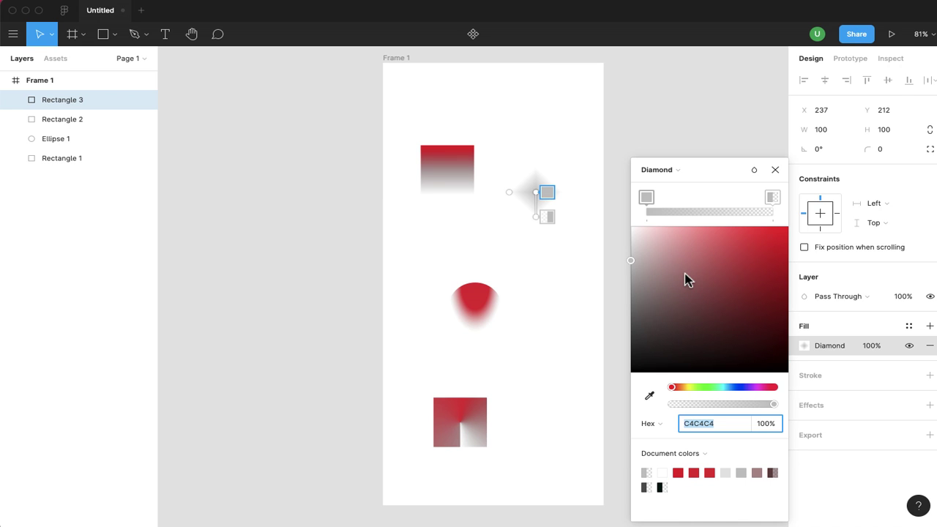
# Recolour the diamond gradient's start stop with the muted red A35353
pyautogui.click(647, 198)
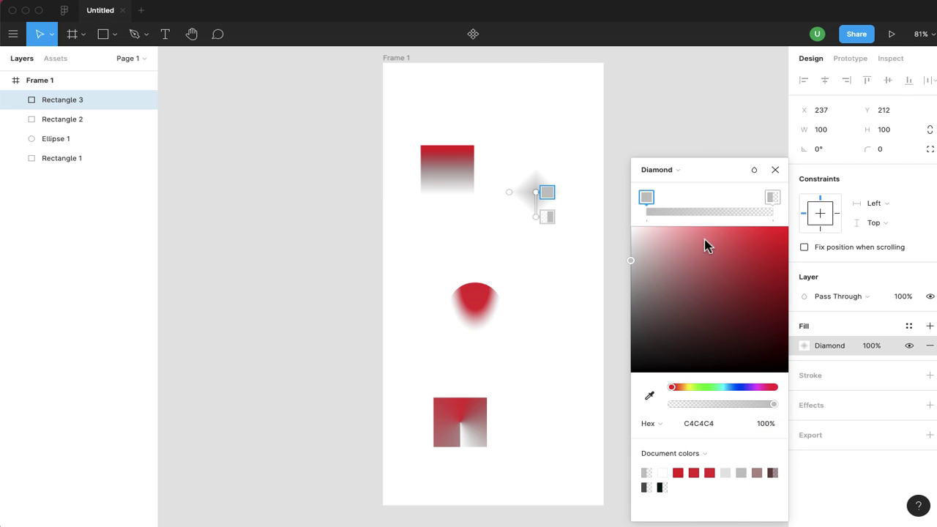
pyautogui.click(708, 279)
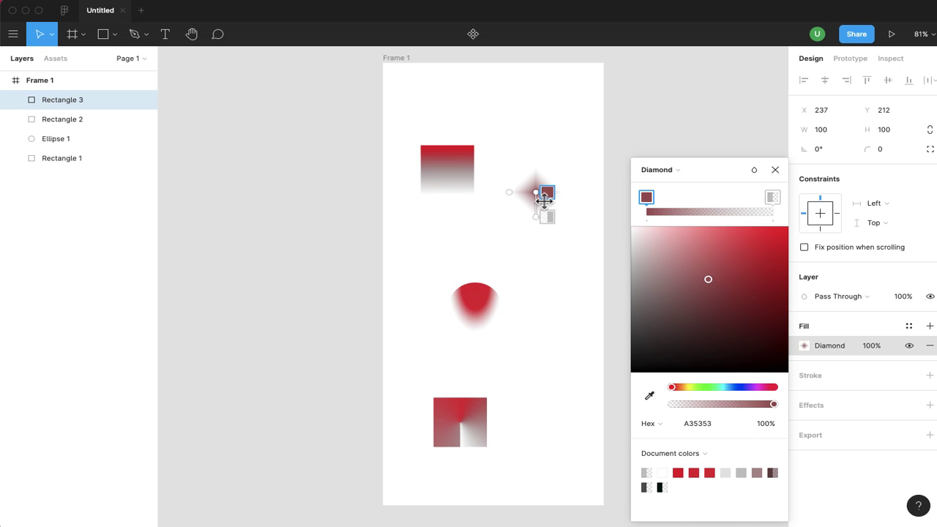
pyautogui.moveTo(536, 193); pyautogui.dragTo(508, 194)
# Place a 100 × 100 rectangle beside the ellipse, below the diamond gradient, and change its fill type to Image
pyautogui.press('r')
pyautogui.click(556, 278)
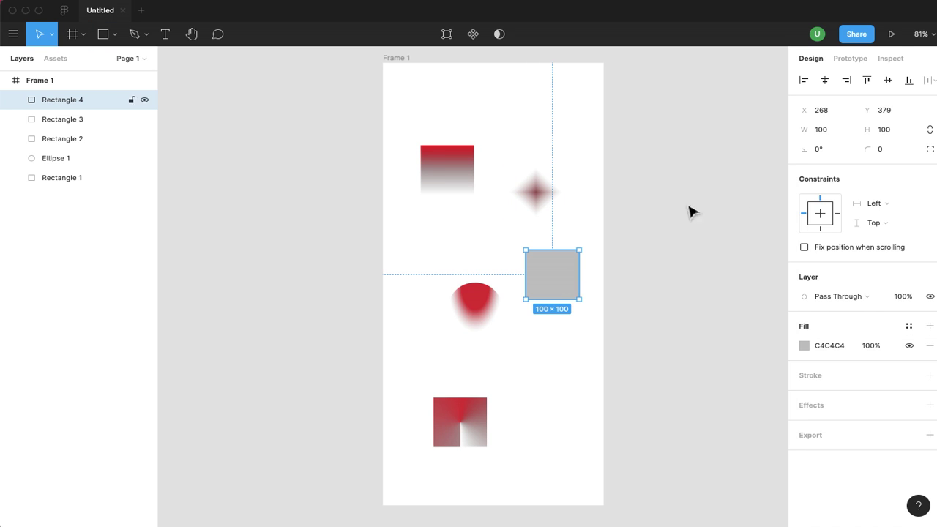
pyautogui.click(805, 345)
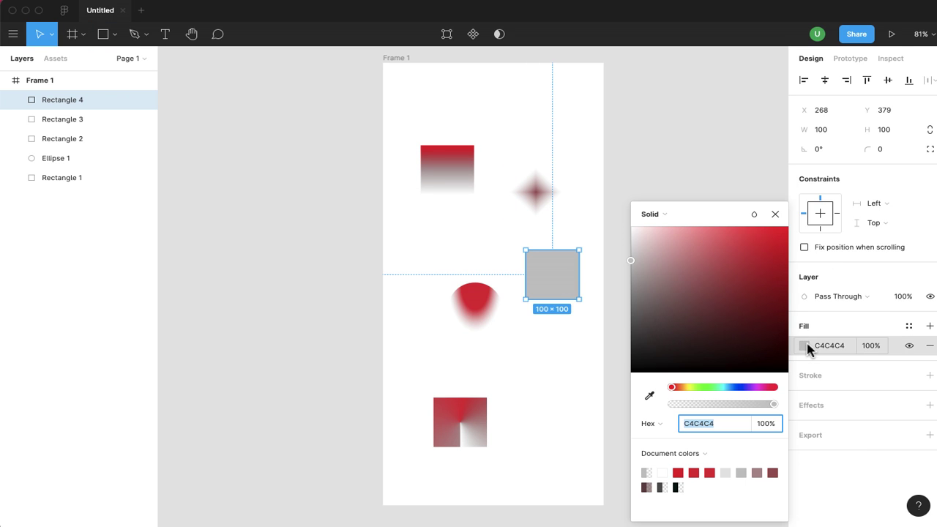
pyautogui.click(689, 215)
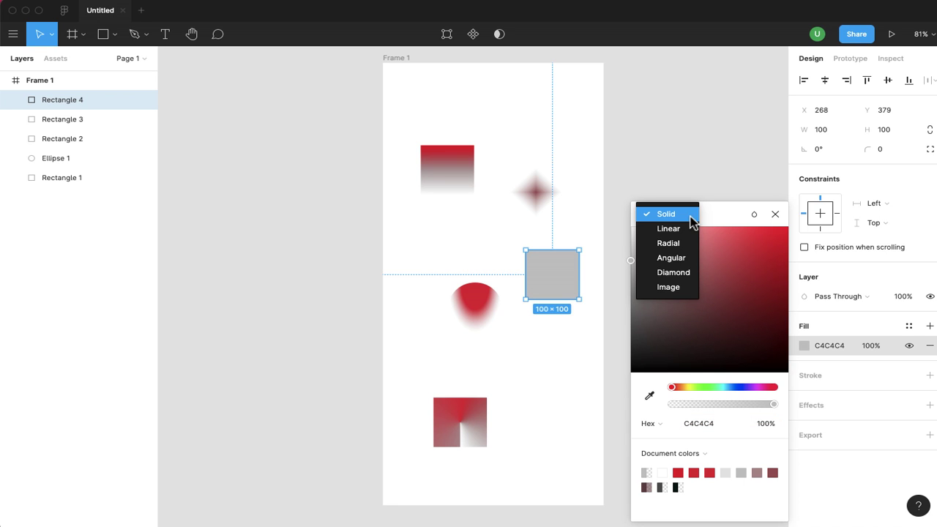
pyautogui.click(667, 289)
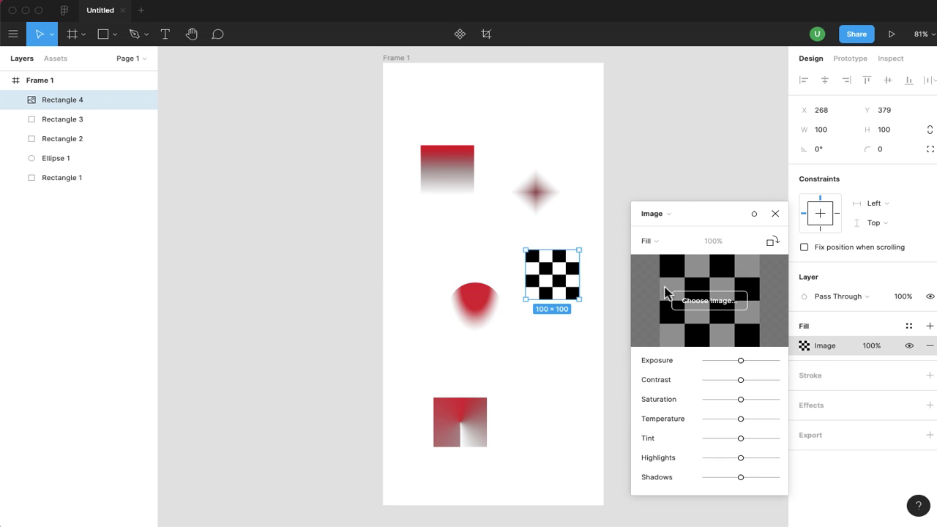
# Load the "CURRENT EVENT Youtube...ges.png" picture from the untitled folder as the new rectangle's image fill
pyautogui.click(701, 307)
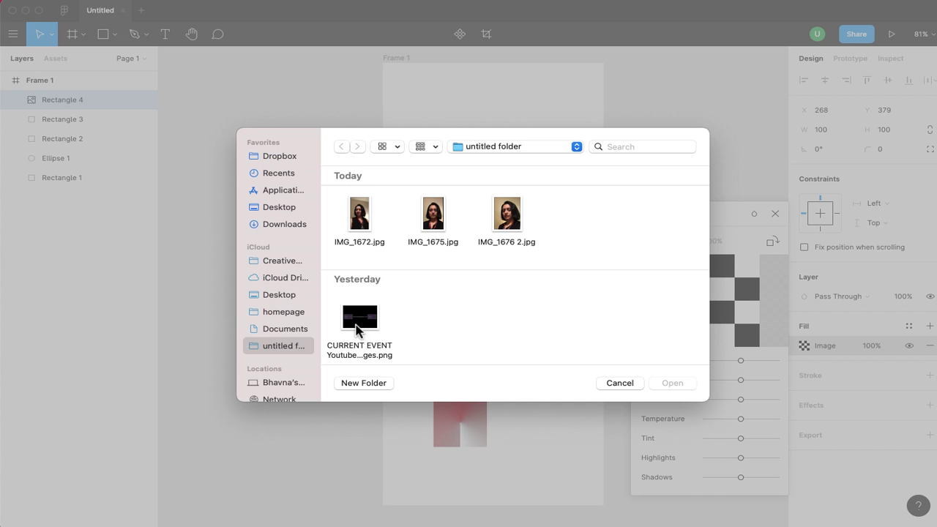
pyautogui.click(353, 324)
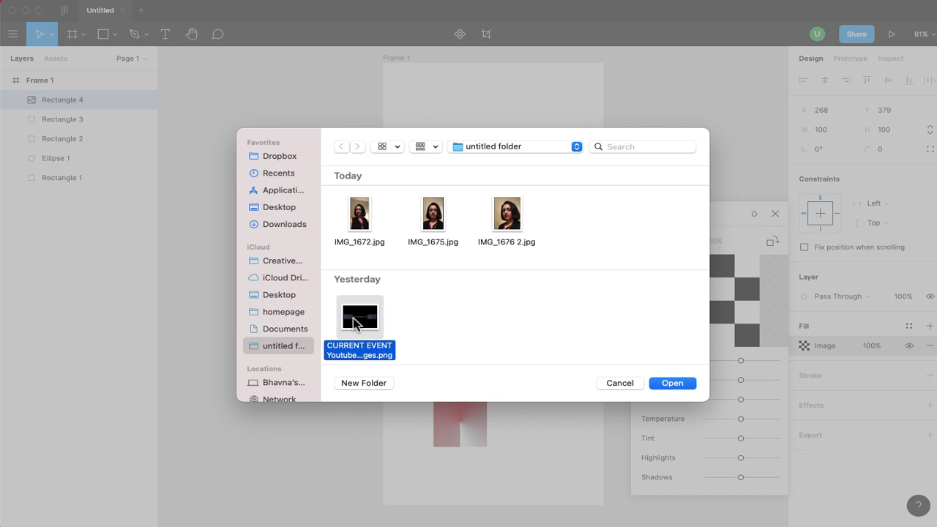
pyautogui.click(669, 382)
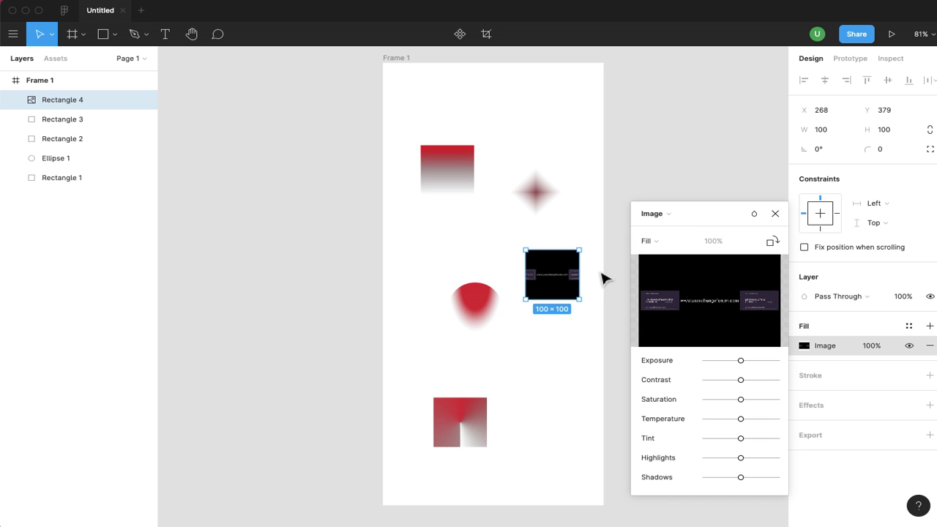
# Change the image fill's scaling mode to Fit so the whole picture shows inside the rectangle
pyautogui.hotkey('shift', '2')
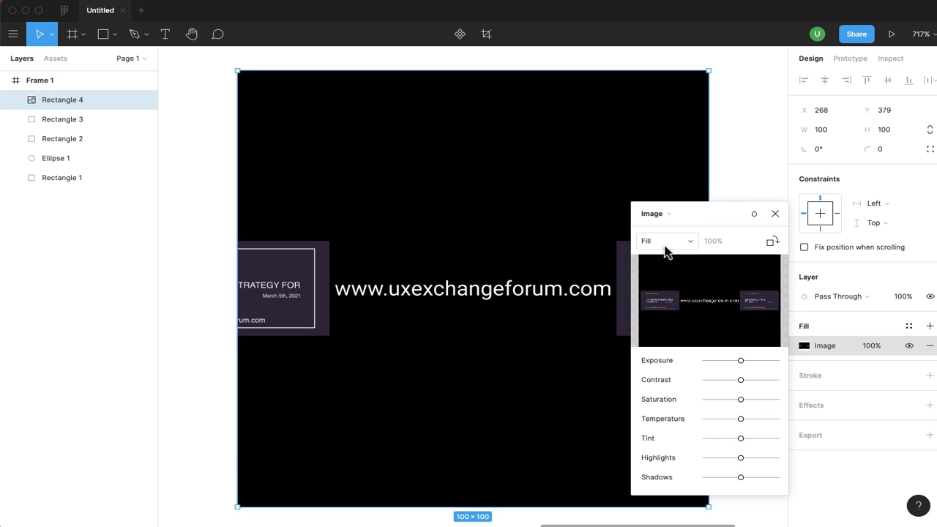
pyautogui.click(692, 244)
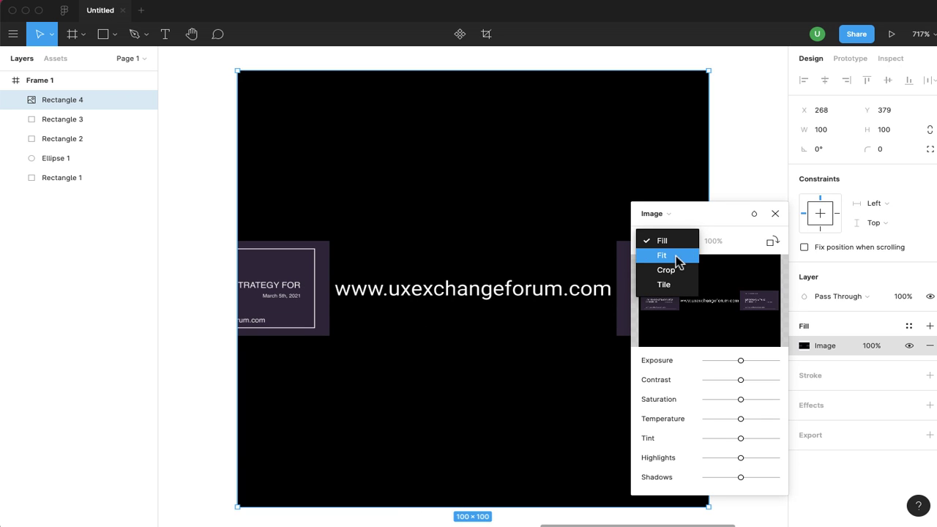
pyautogui.click(675, 256)
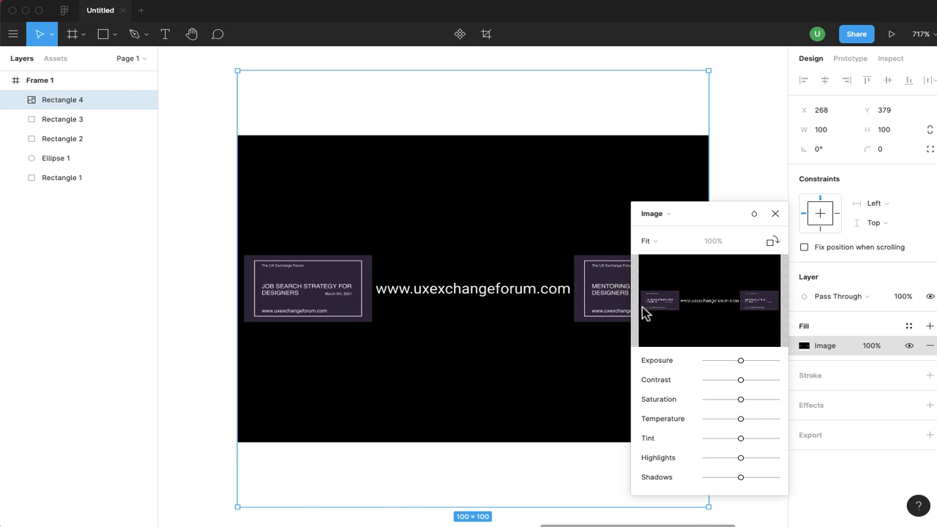
# Switch the image fill to Crop and trim the empty bands above and below the picture, making the rectangle 100 × 70
pyautogui.click(666, 246)
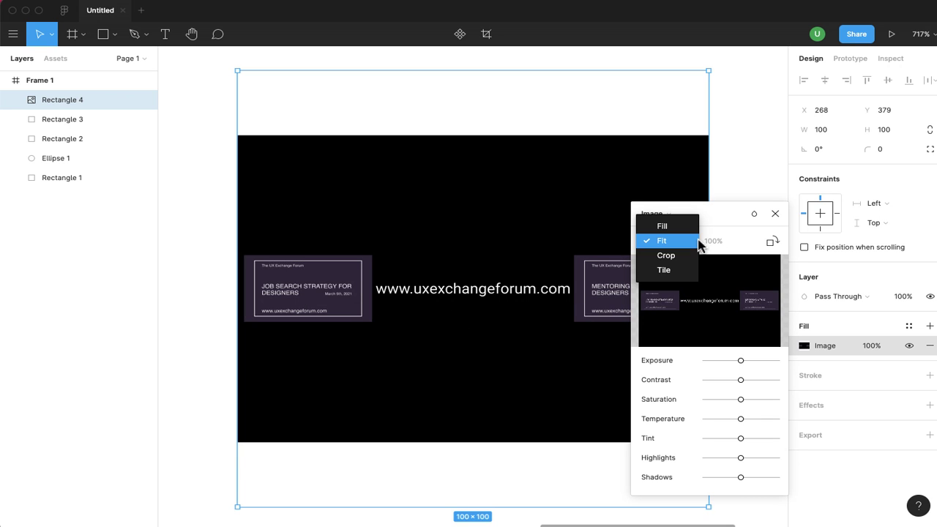
pyautogui.click(681, 257)
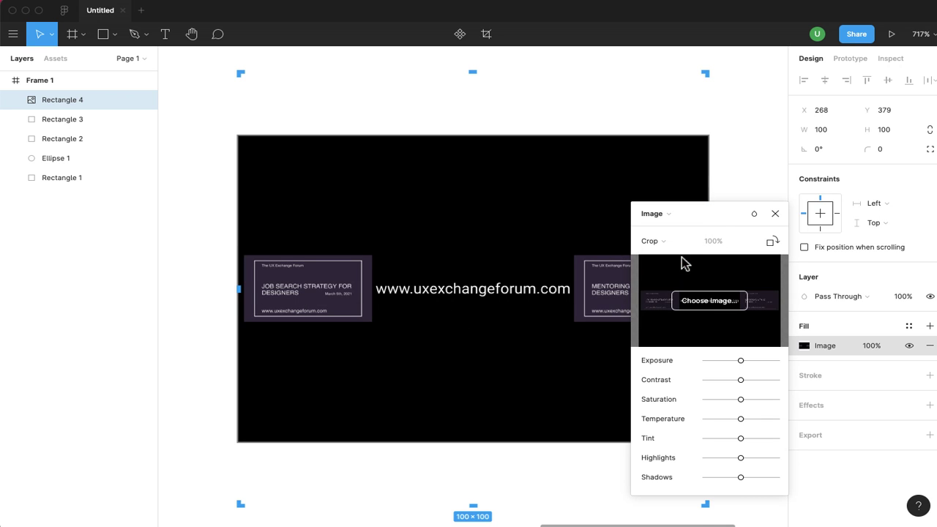
pyautogui.moveTo(241, 76); pyautogui.dragTo(242, 141)
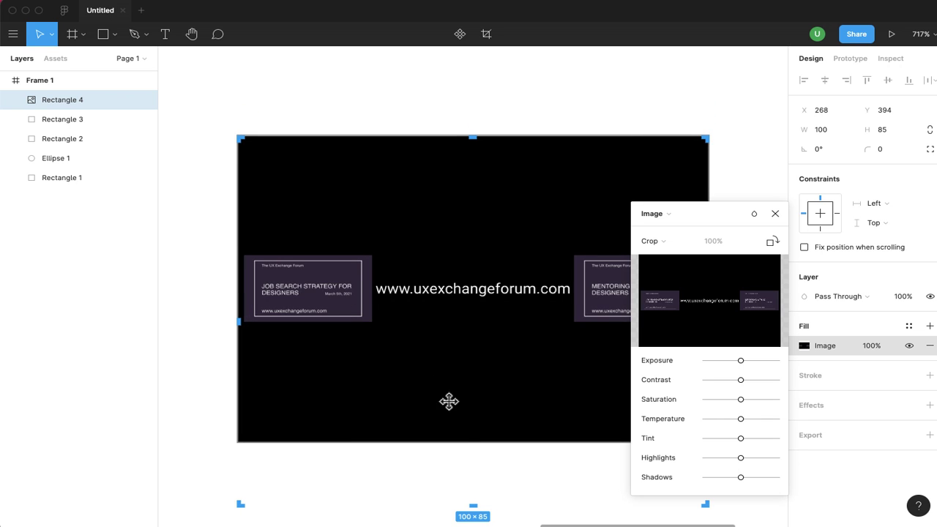
pyautogui.moveTo(474, 507); pyautogui.dragTo(469, 448)
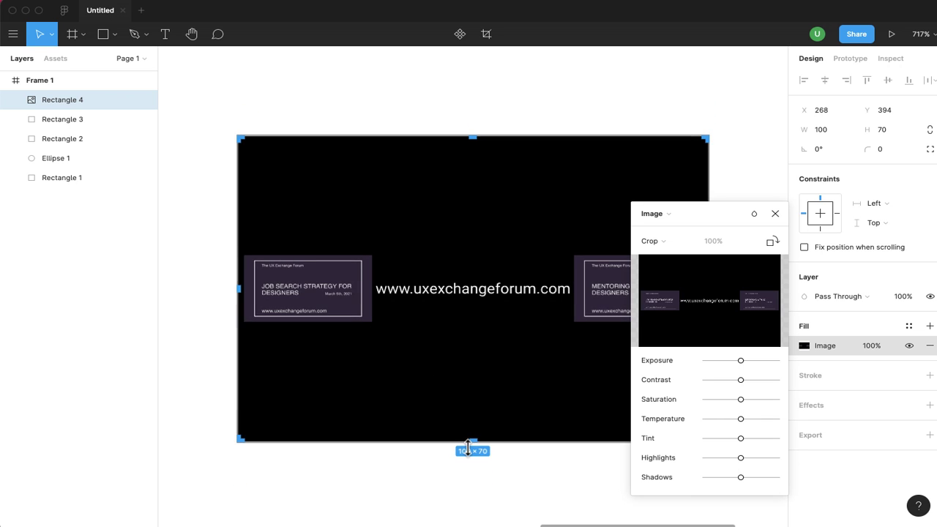
# Try the Tile mode on the image fill and move the rectangle up and left to X 207, Y 352
pyautogui.click(657, 241)
pyautogui.click(671, 258)
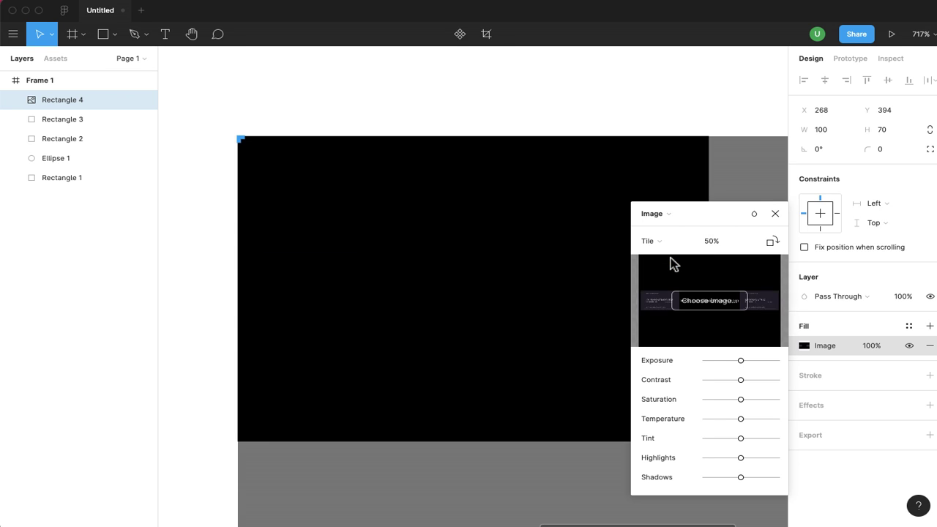
pyautogui.scroll(-5, 521, 315)
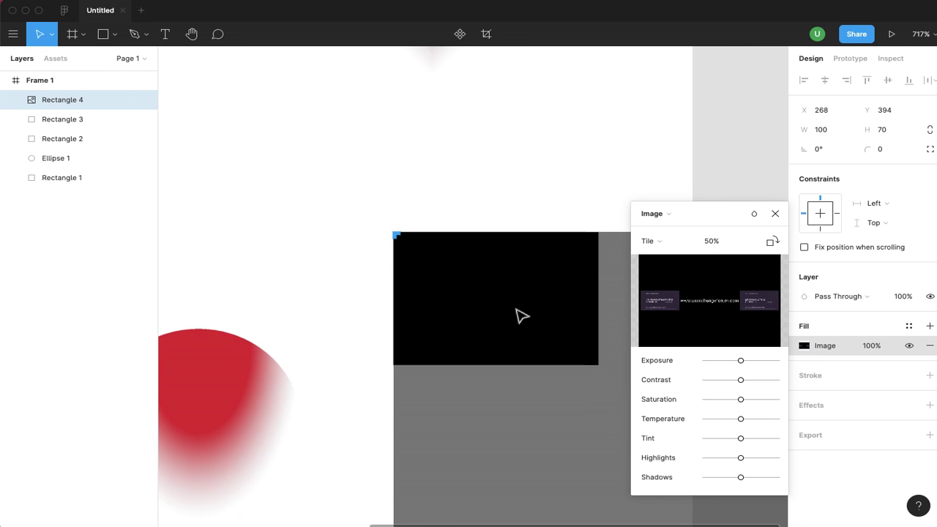
pyautogui.moveTo(438, 300); pyautogui.dragTo(320, 227)
pyautogui.scroll(-10, 319, 225)
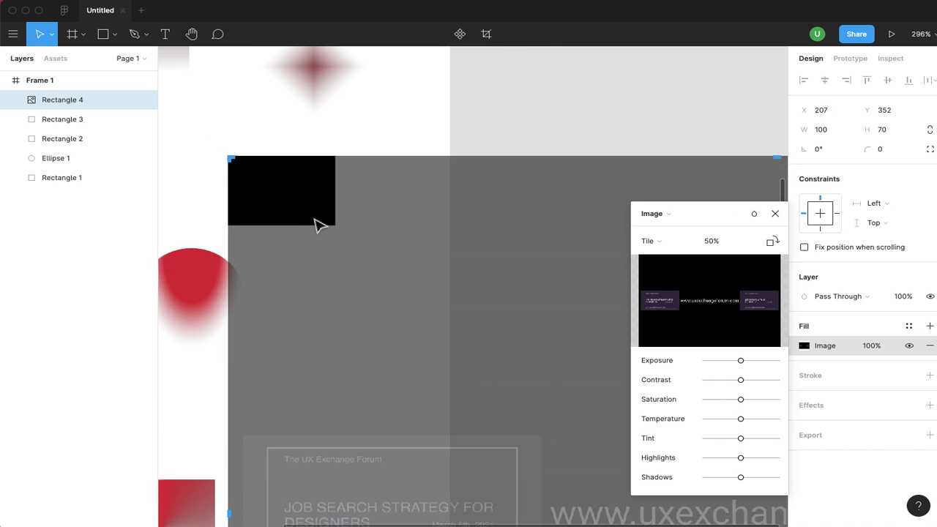
pyautogui.hscroll(3, 316, 222)
pyautogui.scroll(-1, 316, 222)
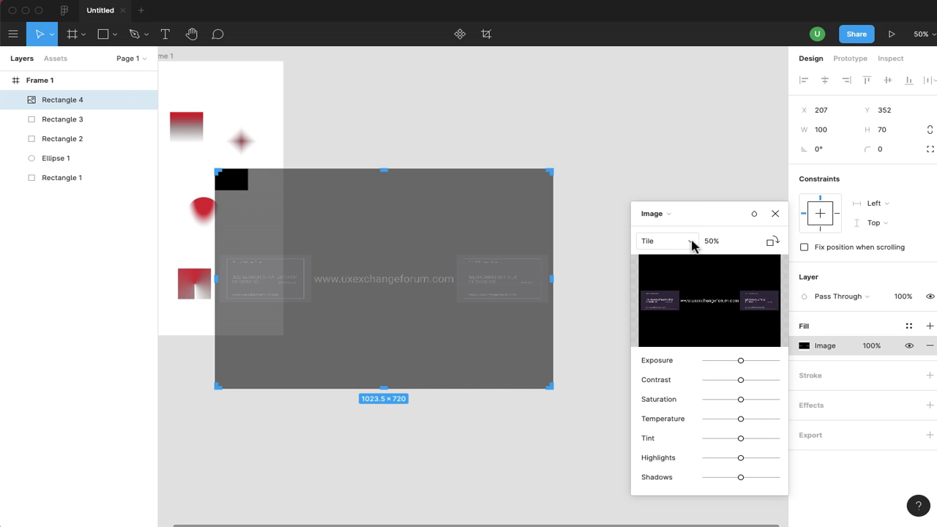
# Set the tiled image fill's scale to 100%
pyautogui.click(732, 244)
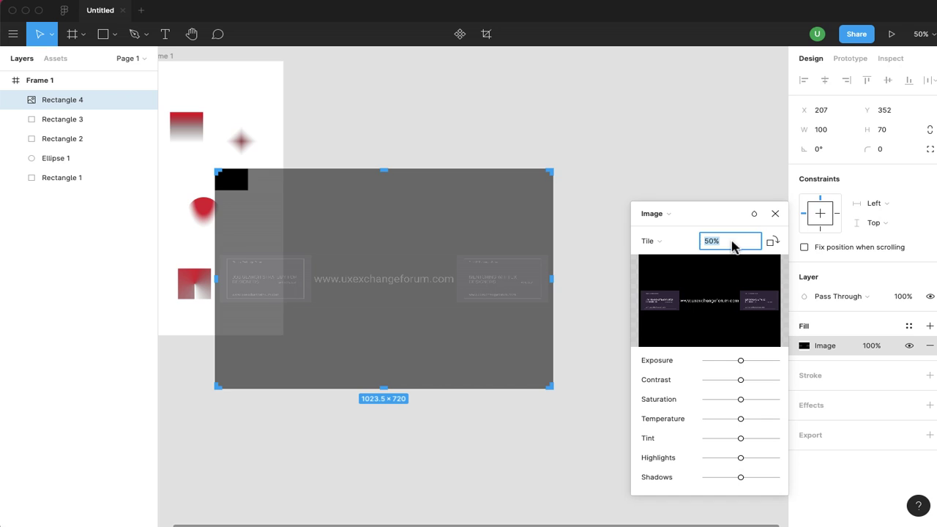
pyautogui.write('100')
pyautogui.press('Return')
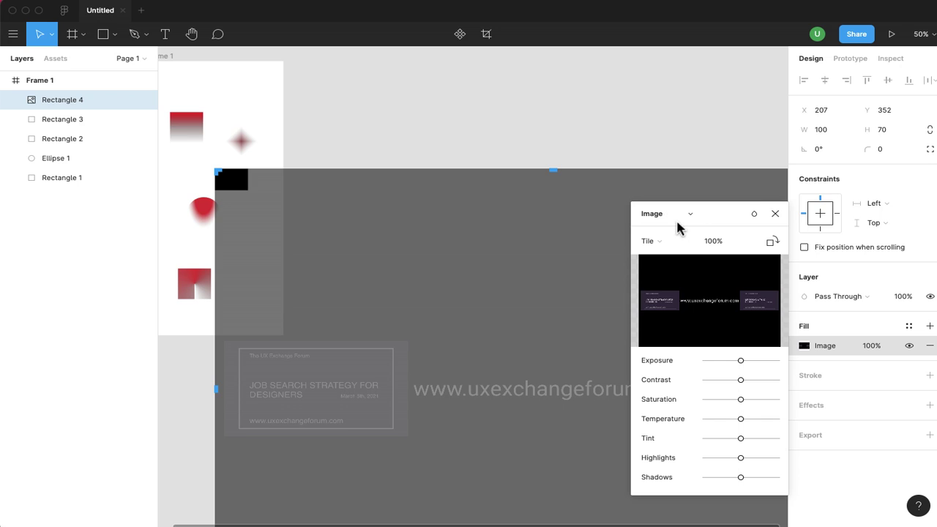
# Undo the tiling and the rectangle's move, going back to the cropped image fill
pyautogui.click(641, 255)
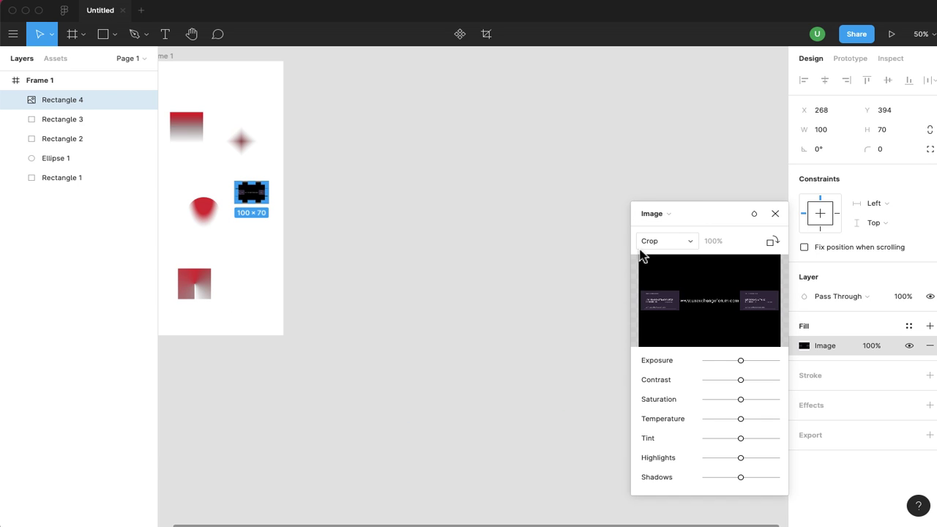
pyautogui.hotkey('shift', '2')
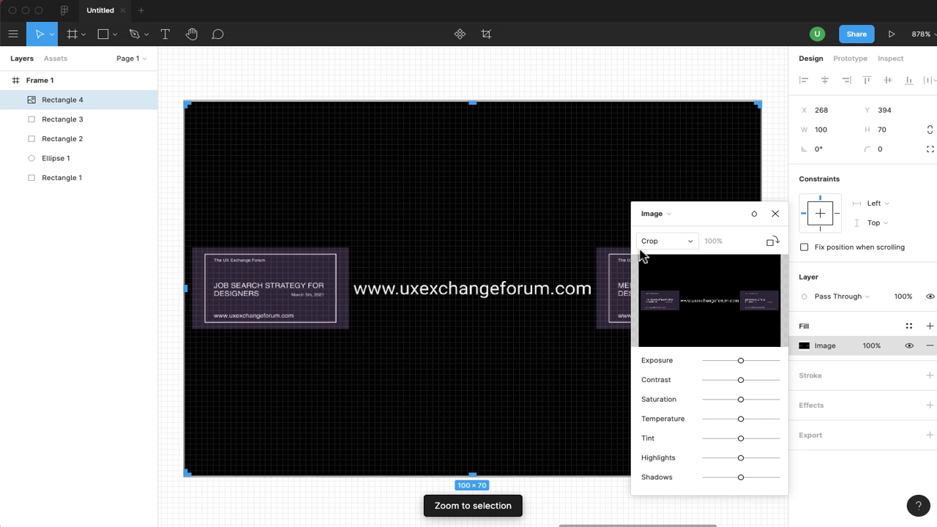
# Close the image fill settings and examine the two event cards inside the cropped picture up close
pyautogui.click(775, 214)
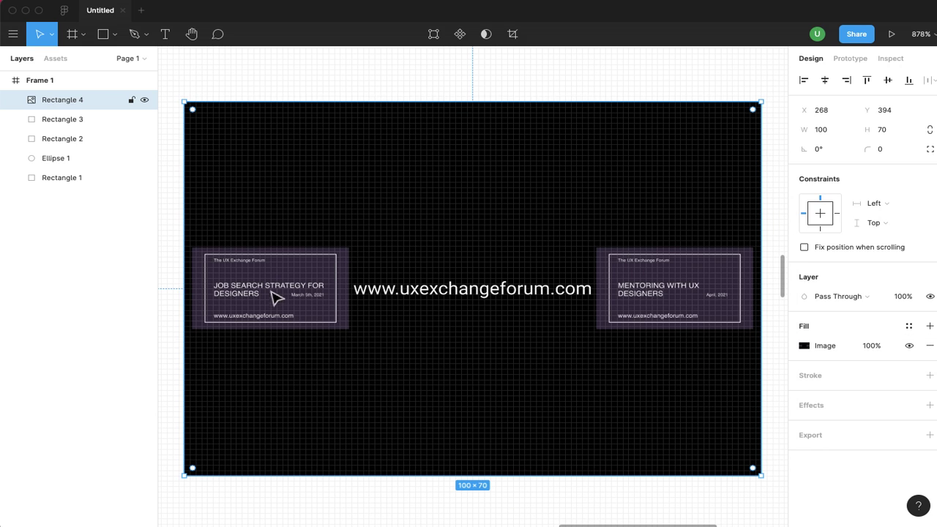
pyautogui.scroll(6, 286, 318)
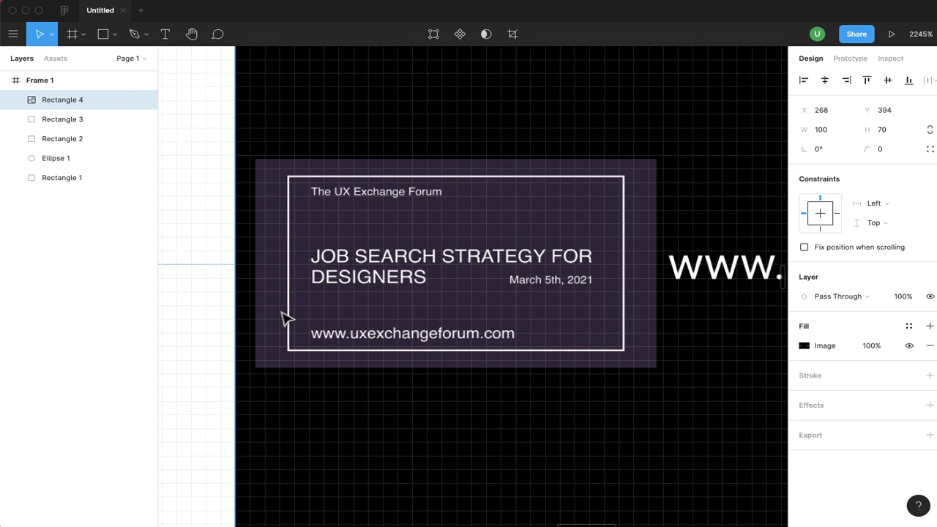
pyautogui.scroll(2, 285, 317)
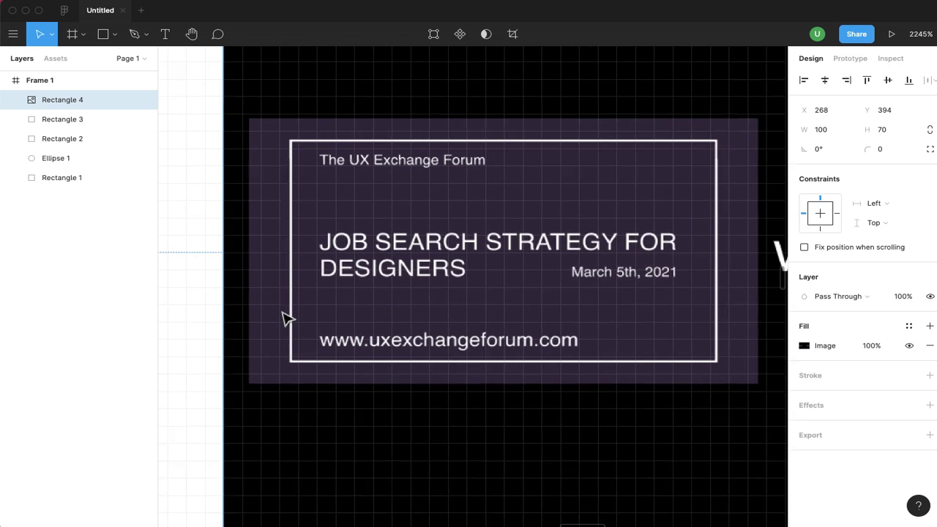
pyautogui.hscroll(3, 284, 314)
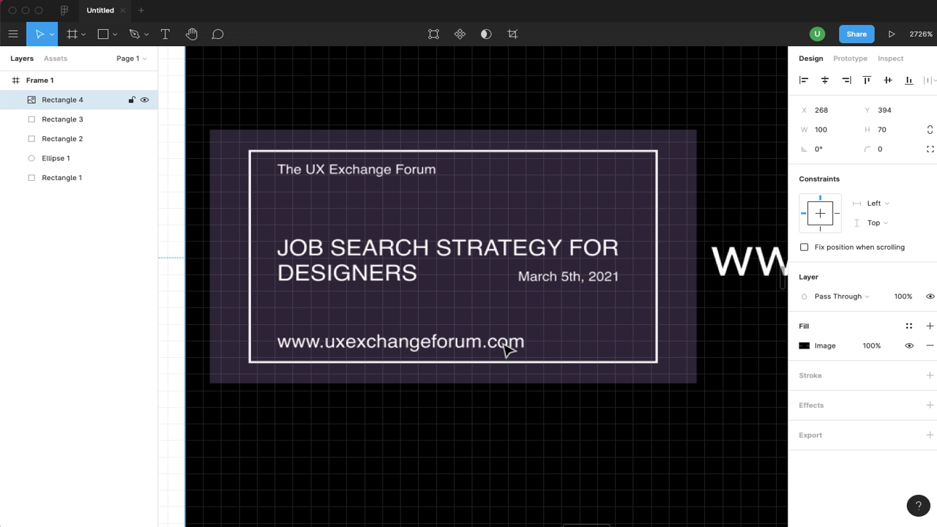
pyautogui.hscroll(15, 507, 350)
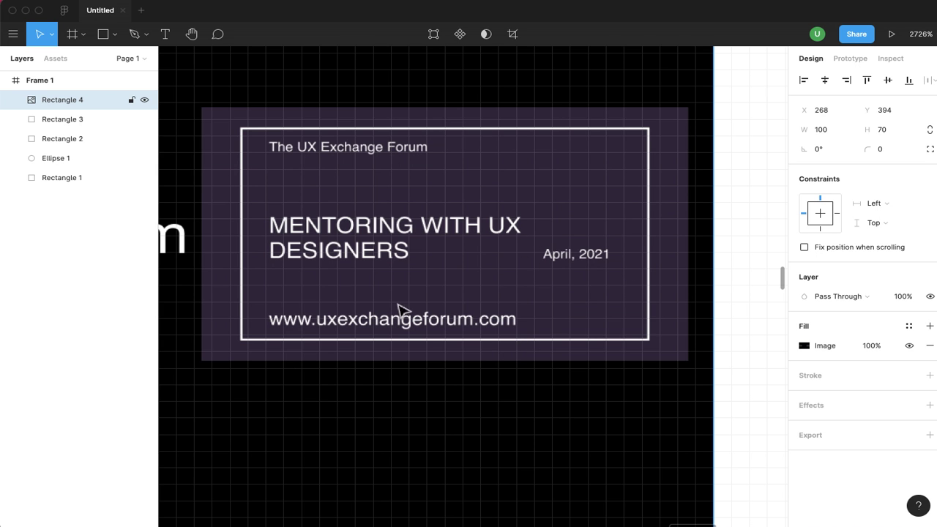
pyautogui.hscroll(-5, 470, 278)
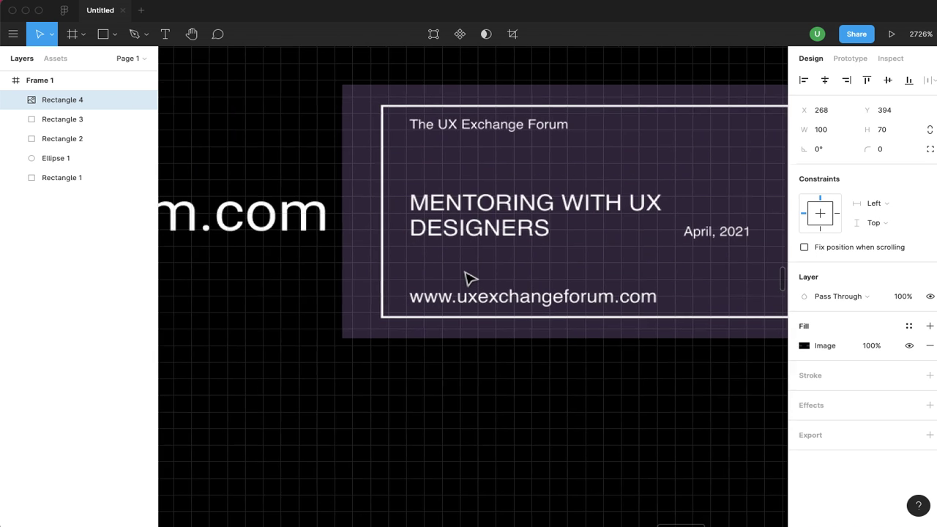